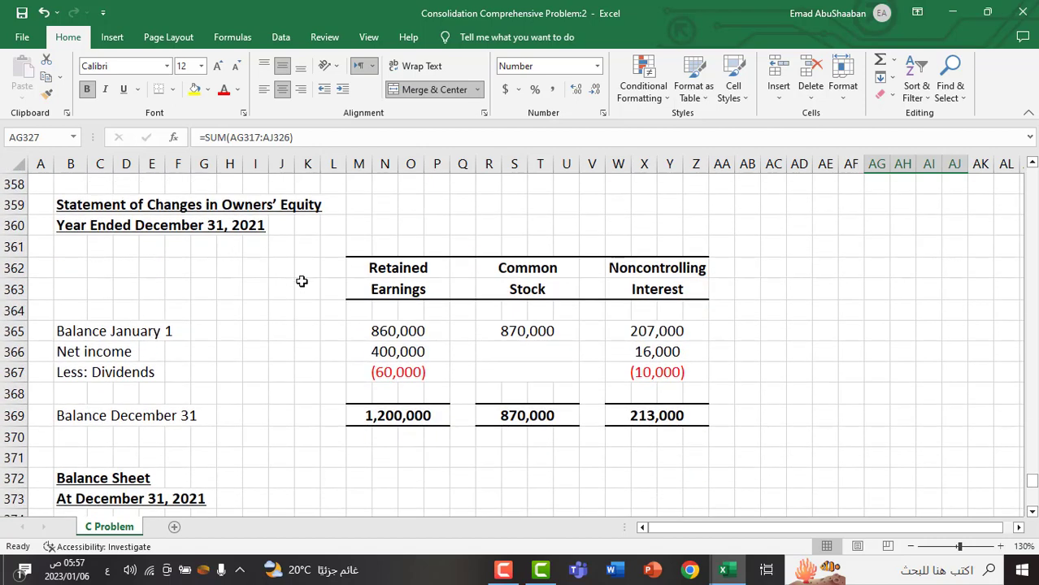
# Step: Trace the Revenues formula in the consolidated income statement to its source total in the consolidation worksheet
pyautogui.scroll(4, 334, 333)
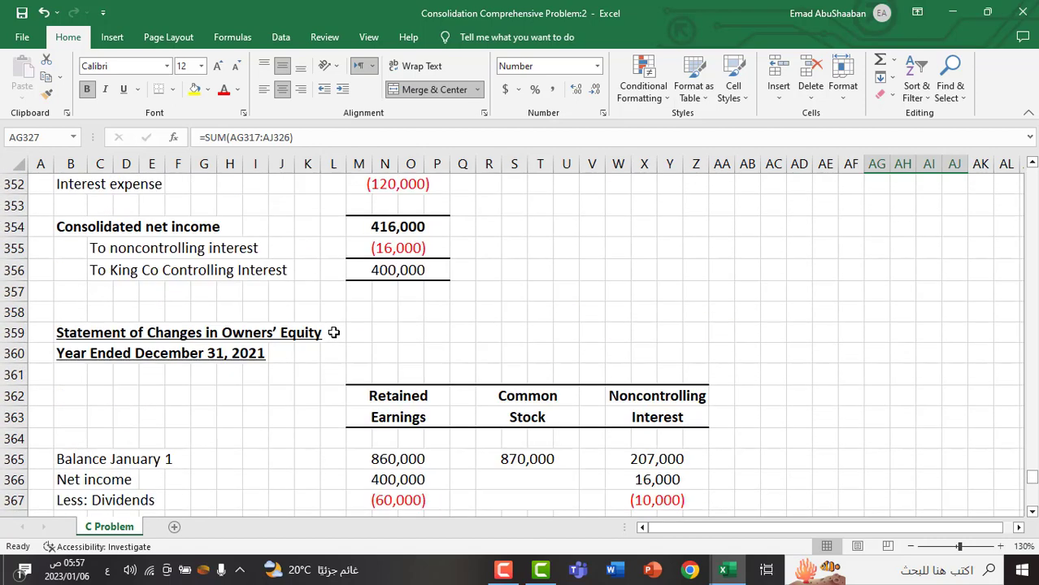
pyautogui.click(420, 228)
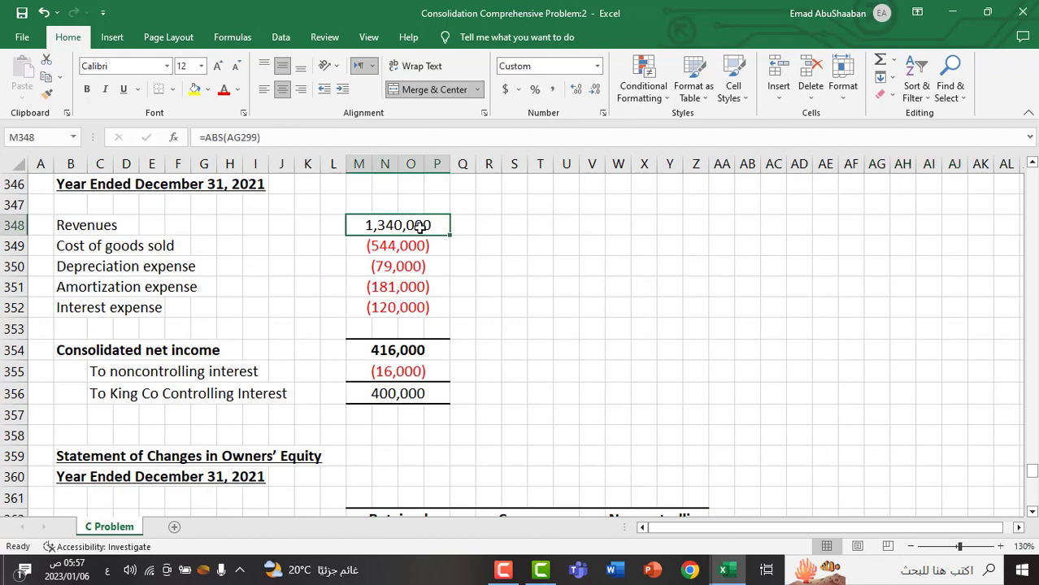
pyautogui.press('F2')
pyautogui.scroll(7, 808, 400)
pyautogui.scroll(11, 807, 401)
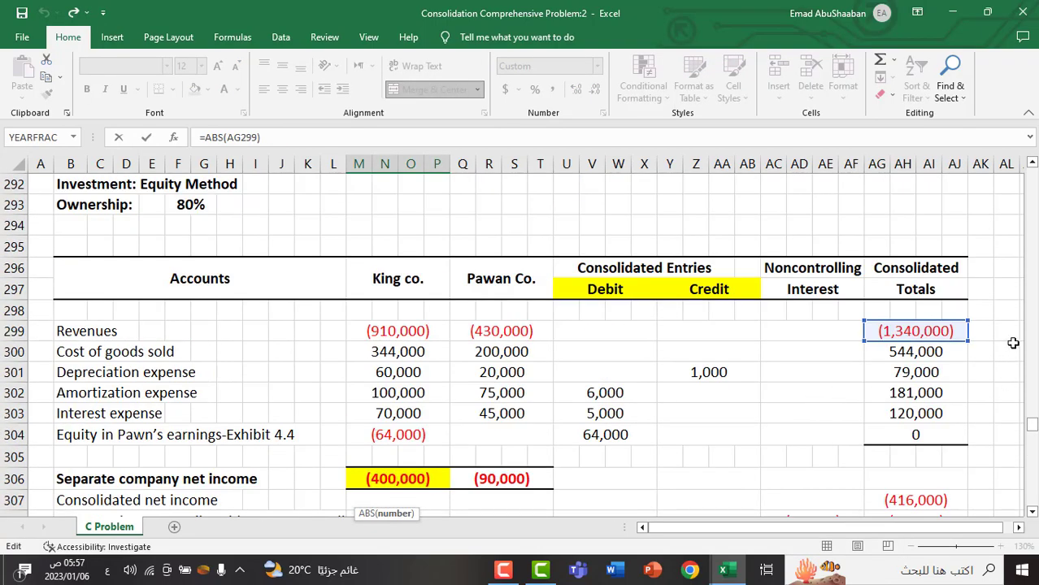
pyautogui.press('Return')
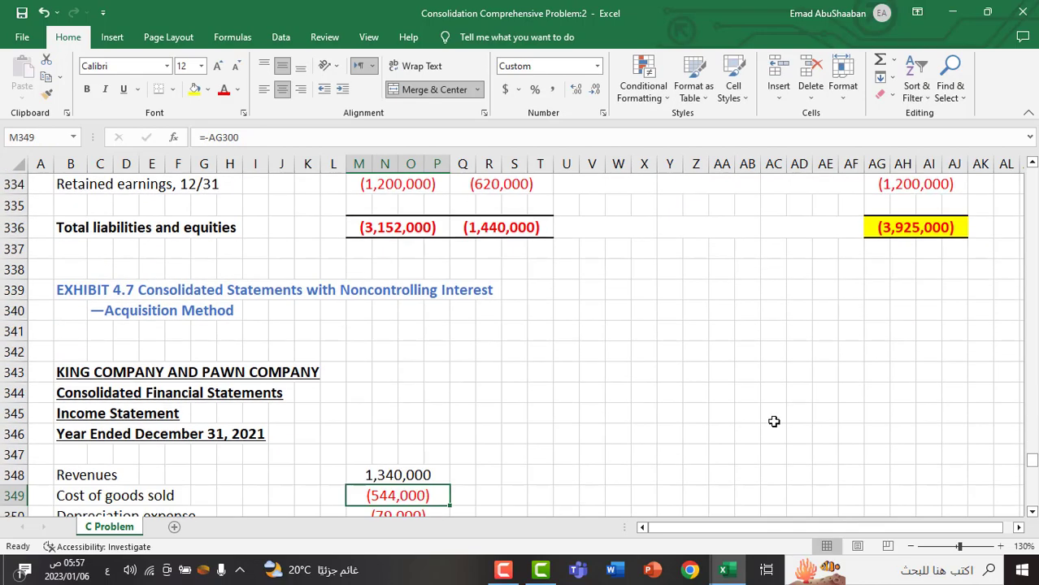
# Step: Inspect the income statement formulas for revenues, cost of goods sold, consolidated net income and its noncontrolling and controlling shares
pyautogui.scroll(-3, 517, 476)
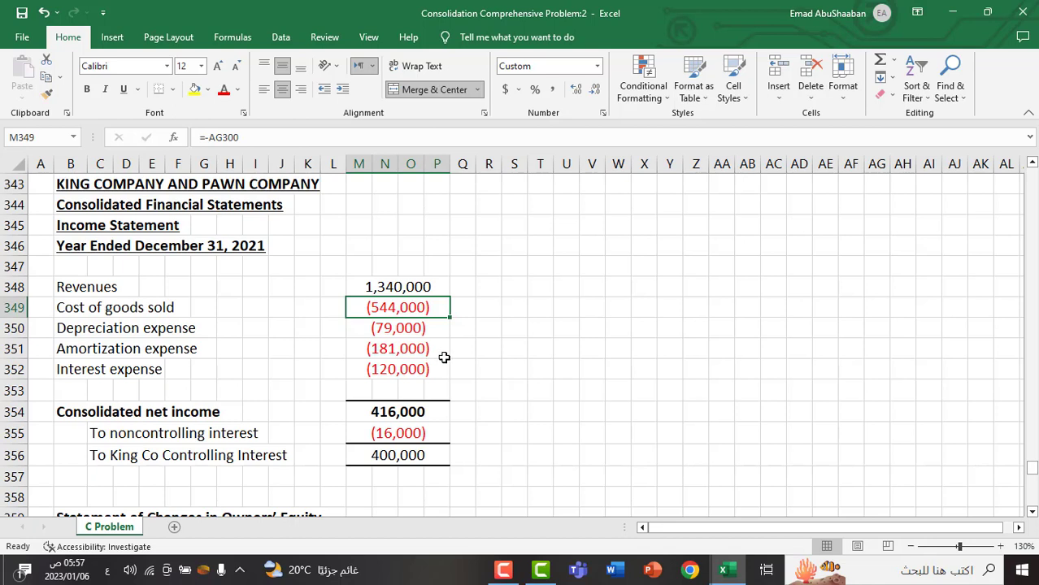
pyautogui.click(375, 286)
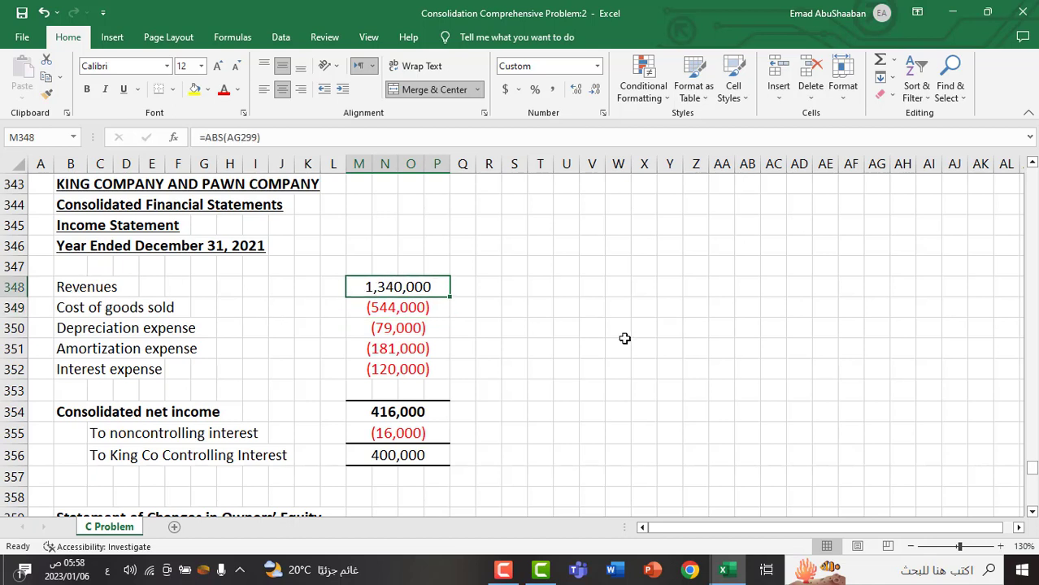
pyautogui.click(372, 309)
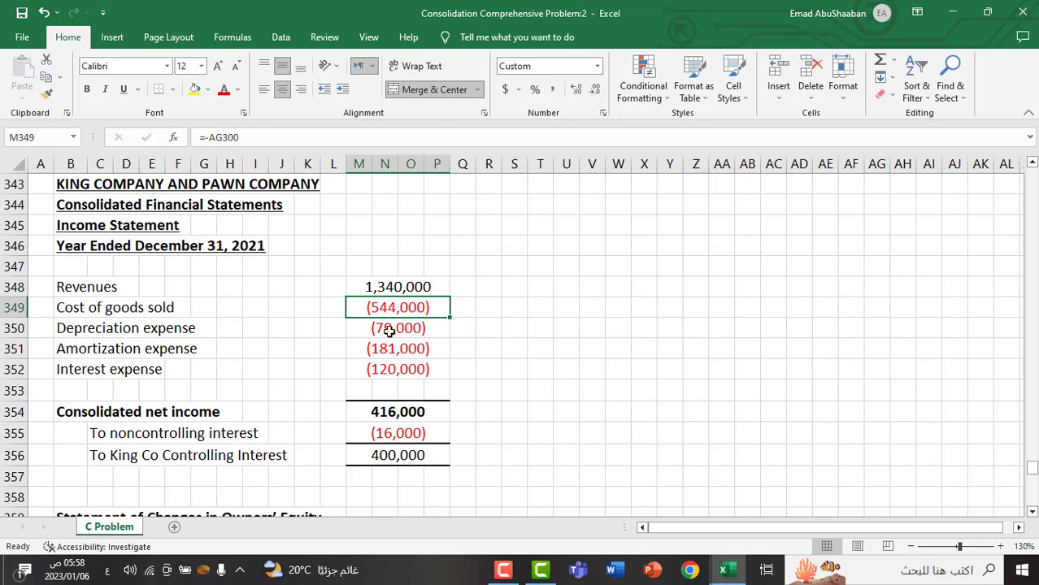
pyautogui.click(424, 415)
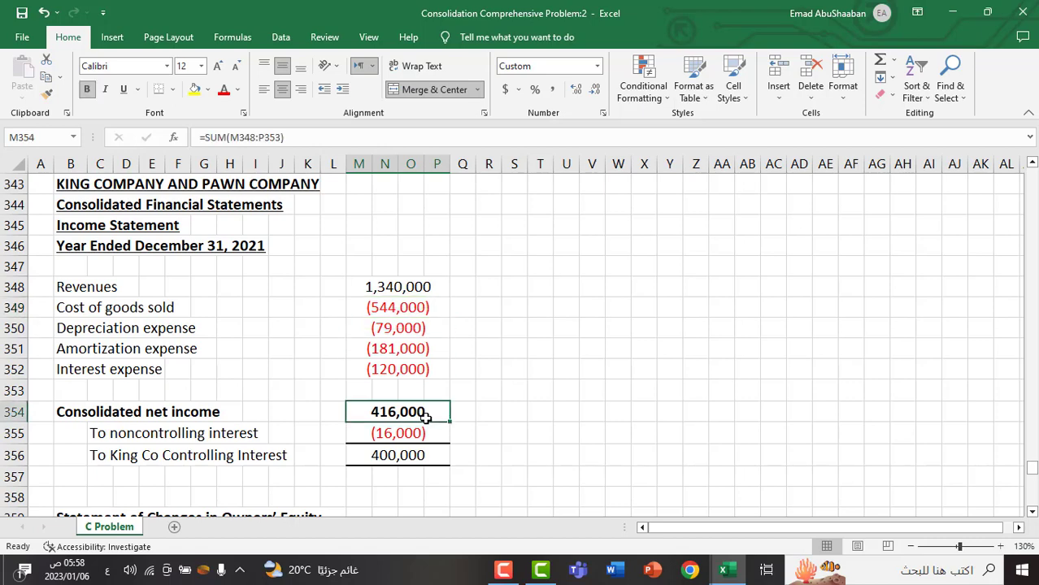
pyautogui.doubleClick(426, 413)
pyautogui.press('Return')
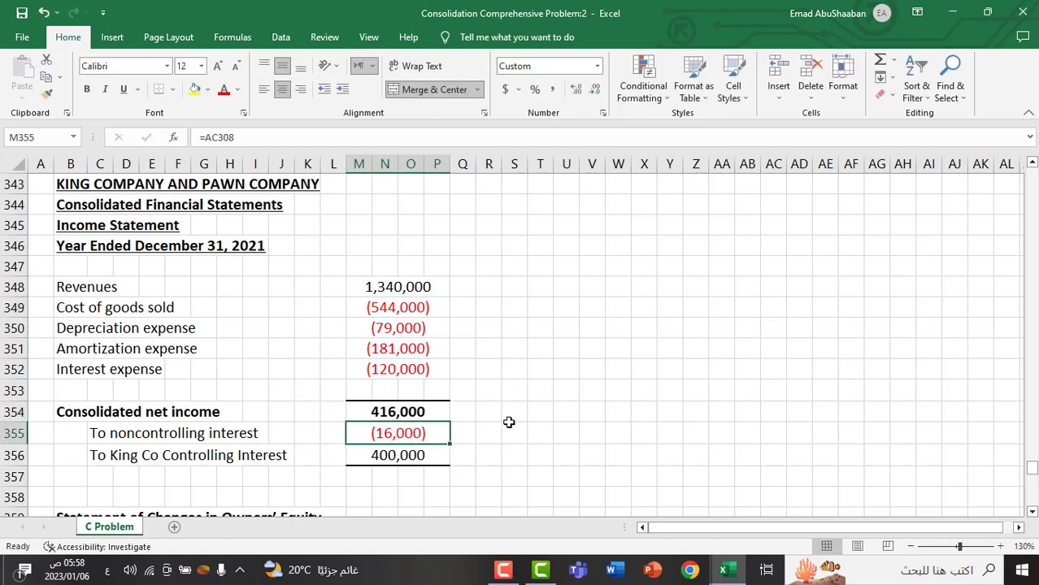
pyautogui.click(412, 460)
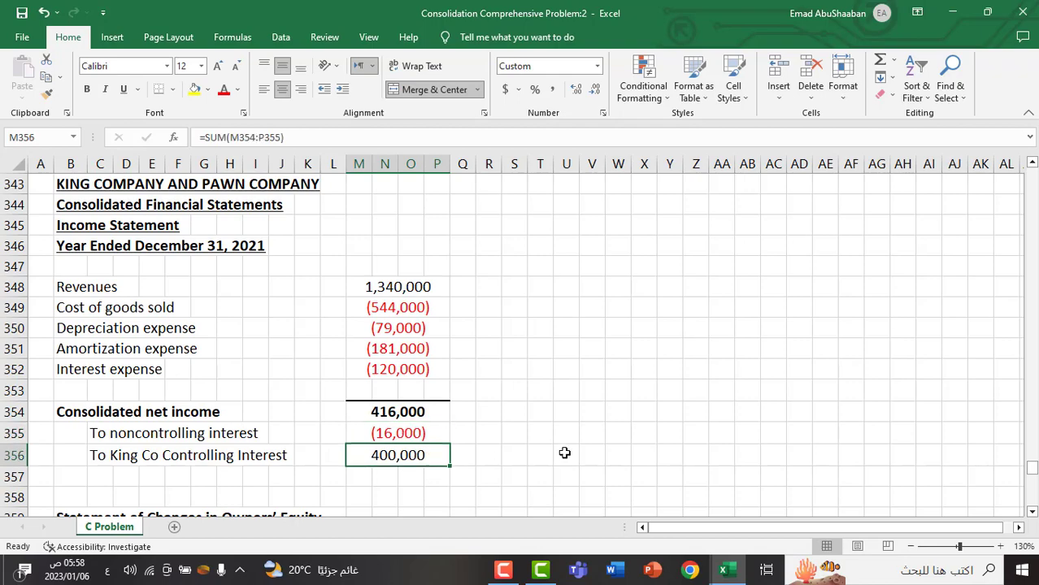
# Step: Check the Consolidated net income total in the consolidation worksheet against the income statement
pyautogui.scroll(9, 987, 327)
pyautogui.scroll(5, 994, 325)
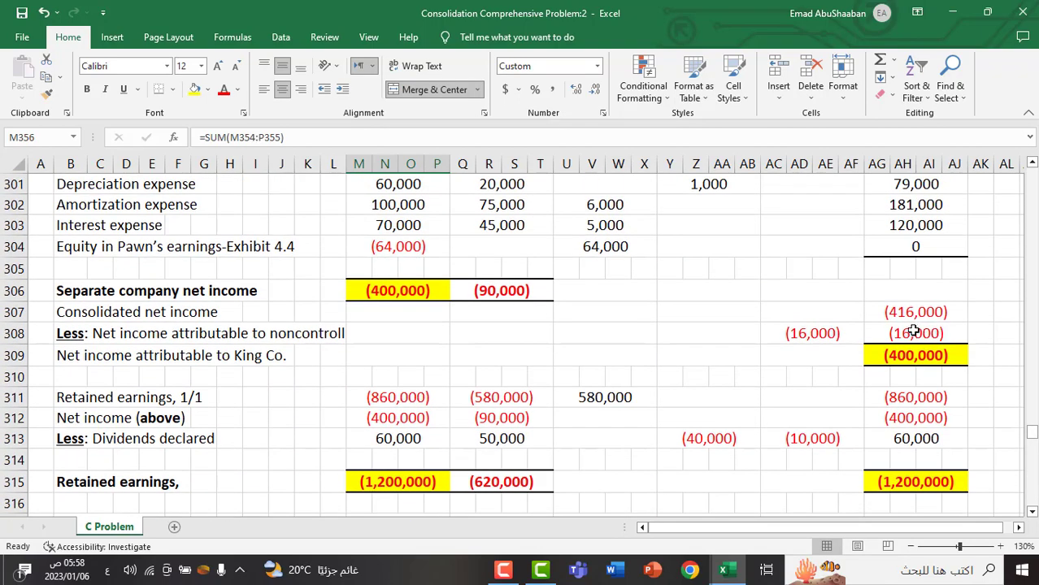
pyautogui.click(933, 313)
pyautogui.scroll(-10, 1016, 341)
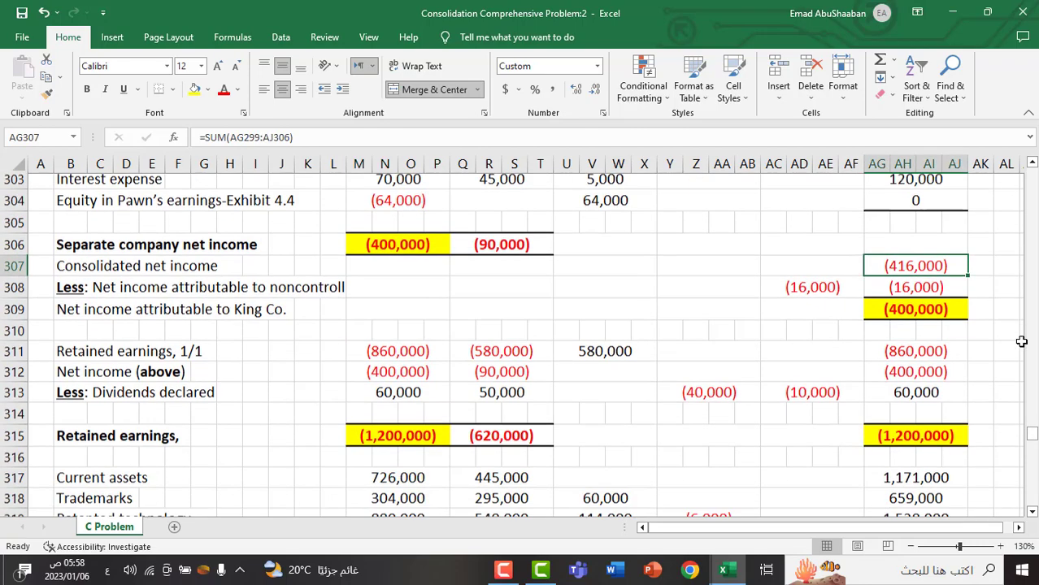
pyautogui.scroll(-6, 1021, 341)
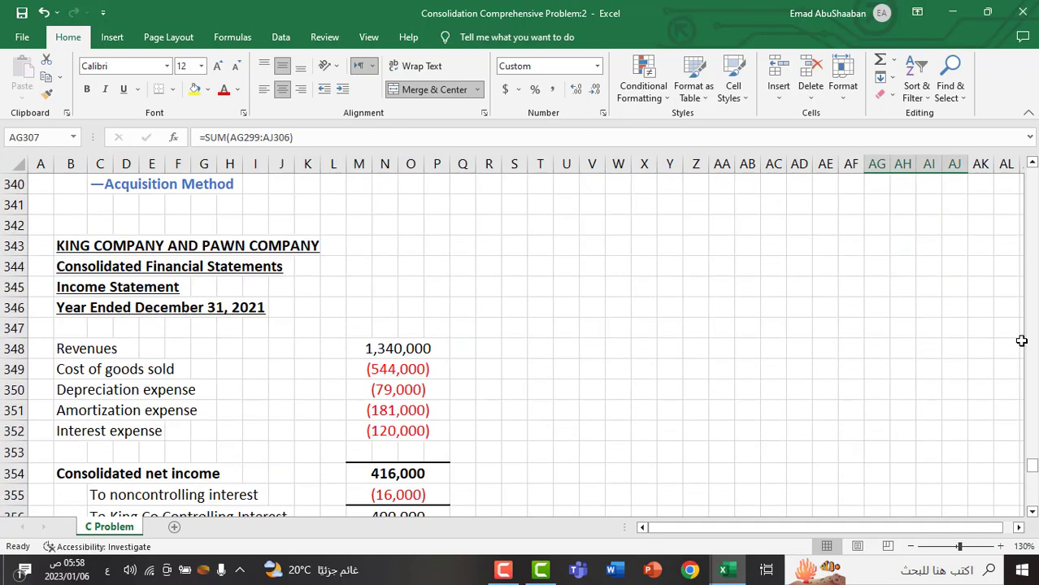
# Step: Review how consolidated net income is split between the noncontrolling interest and King Co in the income statement
pyautogui.click(393, 291)
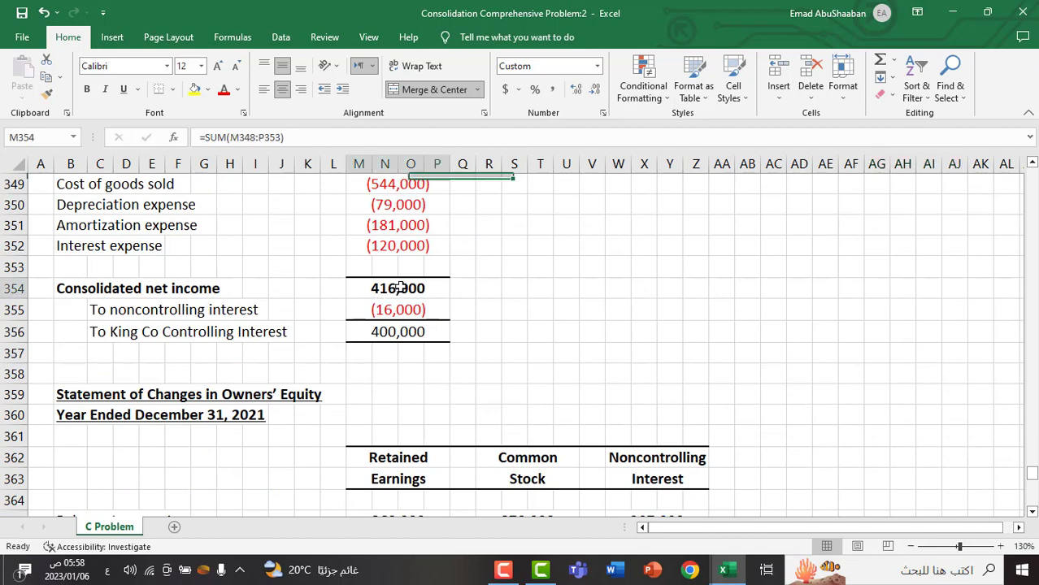
pyautogui.click(426, 311)
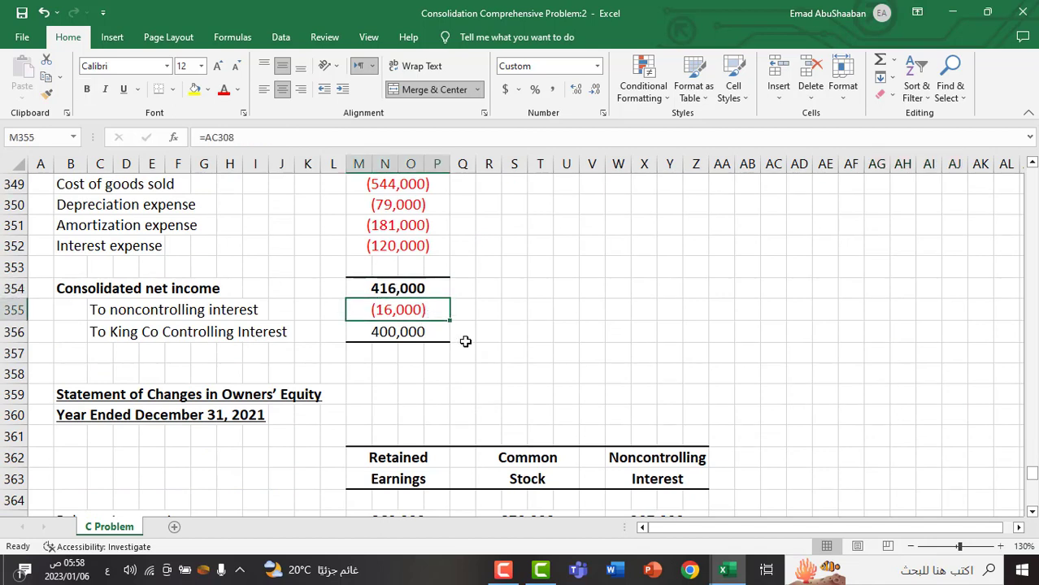
pyautogui.click(413, 288)
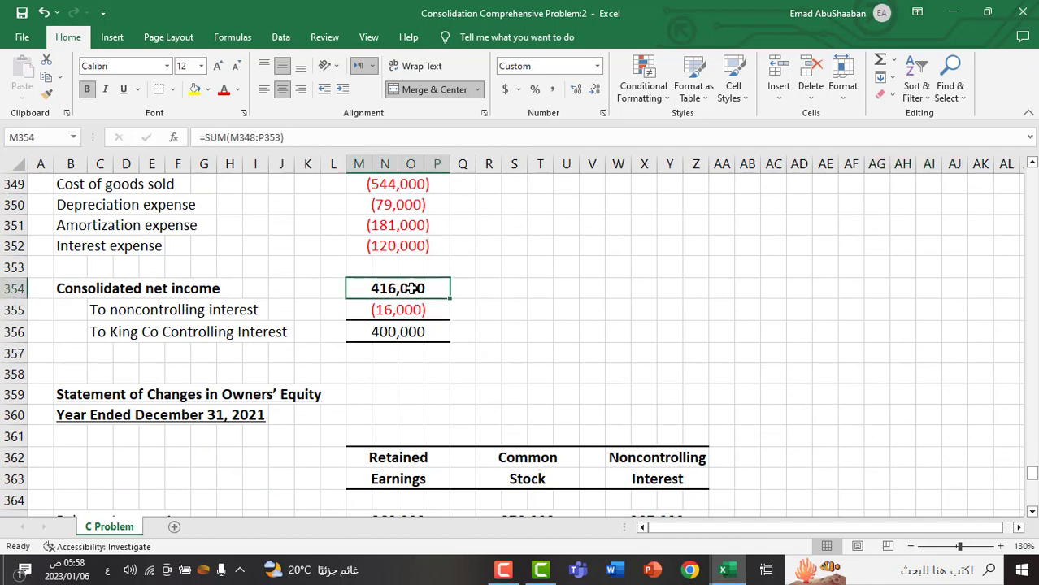
pyautogui.click(425, 311)
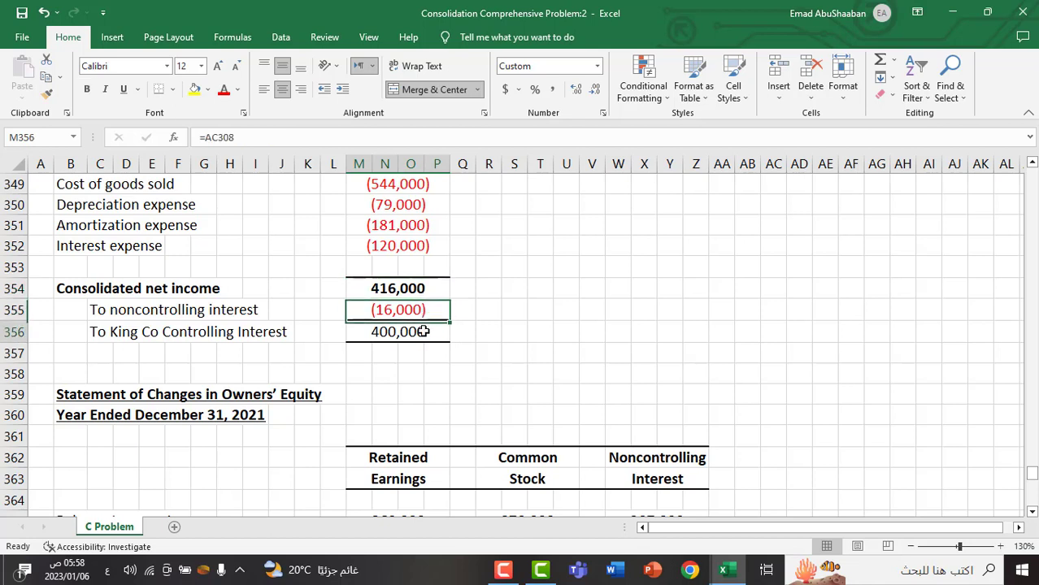
pyautogui.click(428, 332)
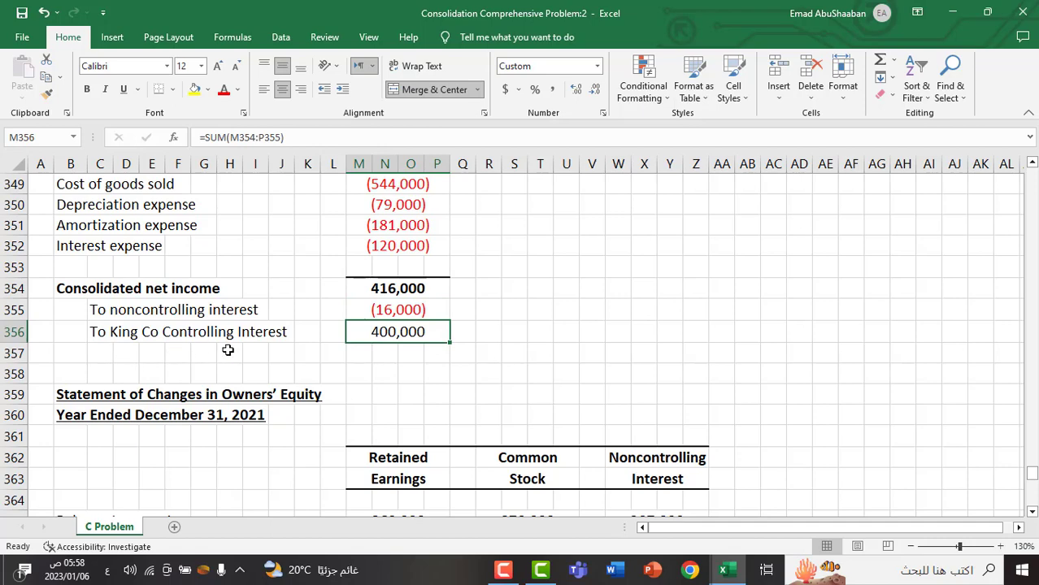
# Step: Inspect the formula behind the January 1 Retained Earnings balance in the Statement of Changes in Owners' Equity
pyautogui.scroll(-2, 250, 348)
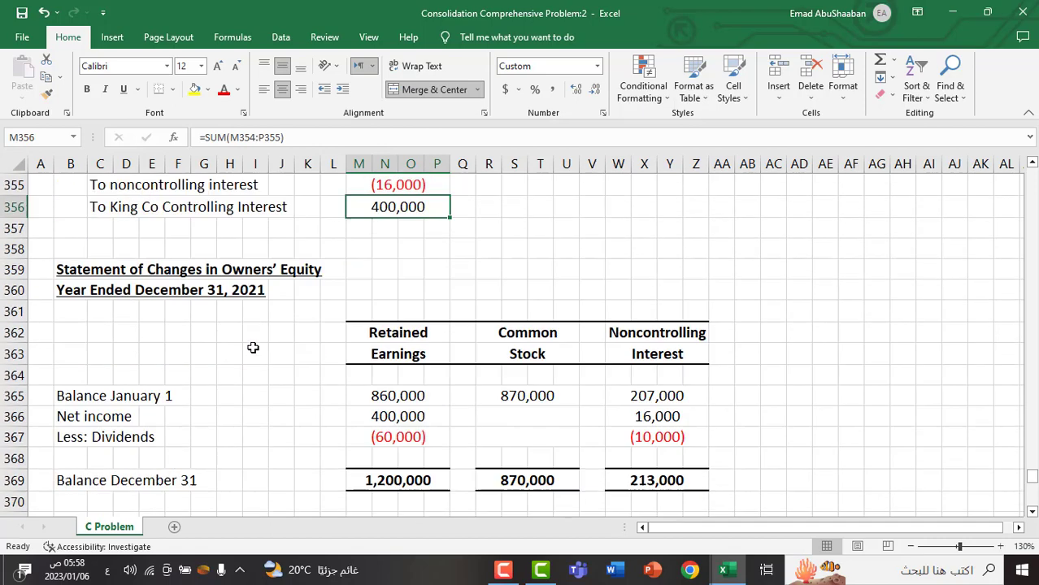
pyautogui.scroll(-1, 255, 345)
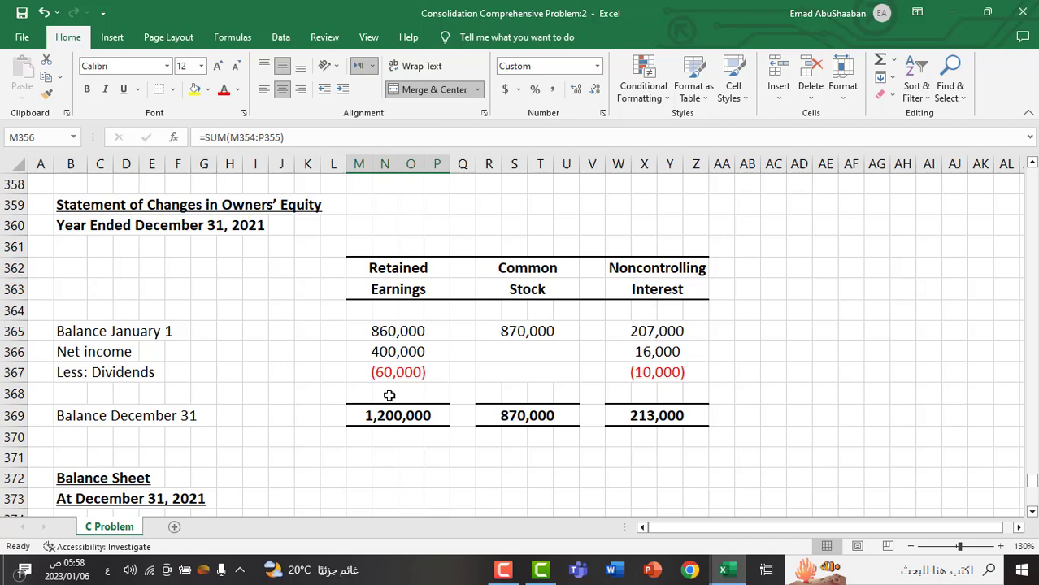
pyautogui.click(404, 334)
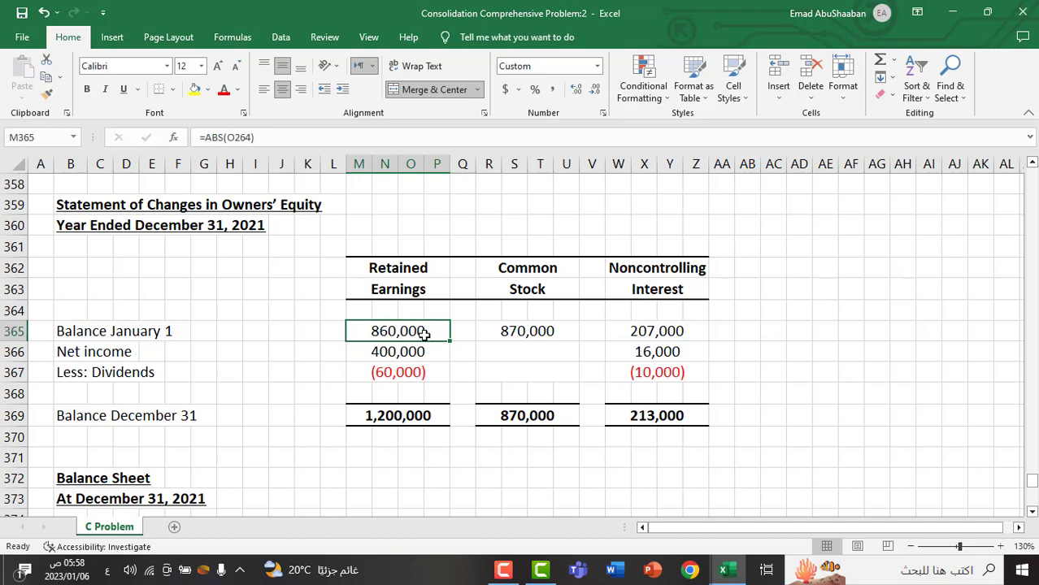
pyautogui.doubleClick(426, 335)
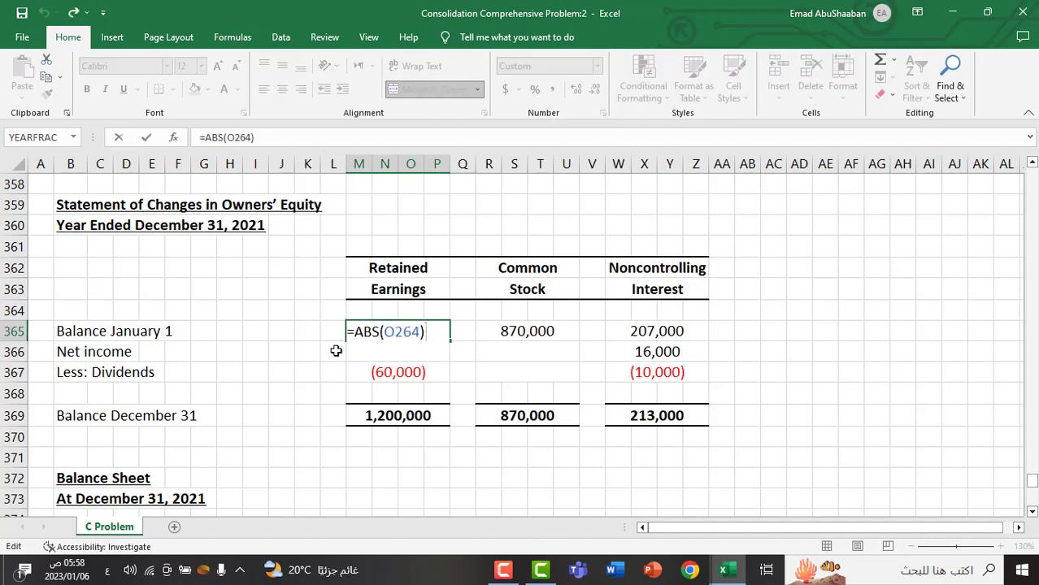
pyautogui.press('Return')
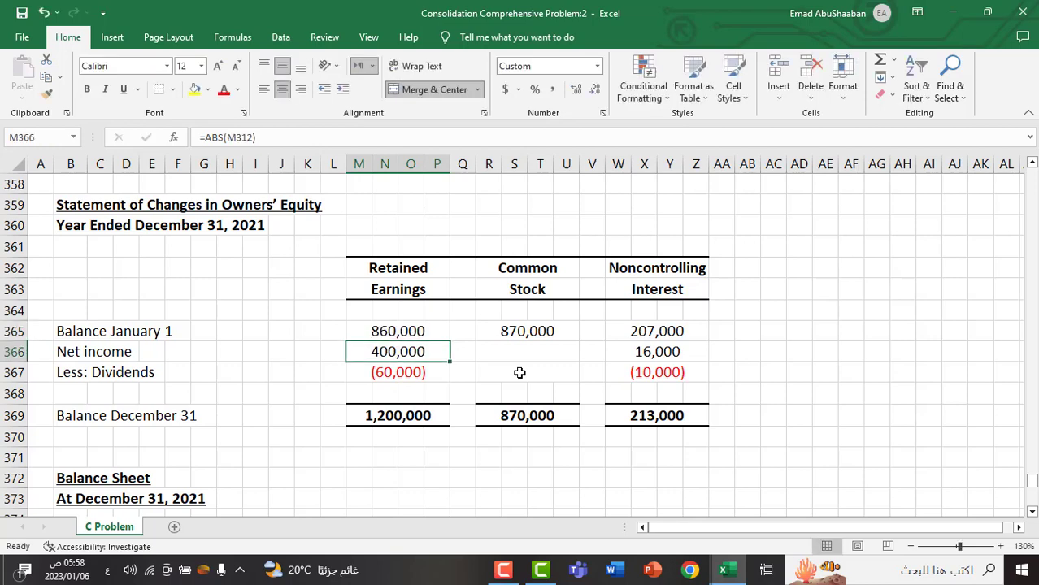
pyautogui.click(378, 331)
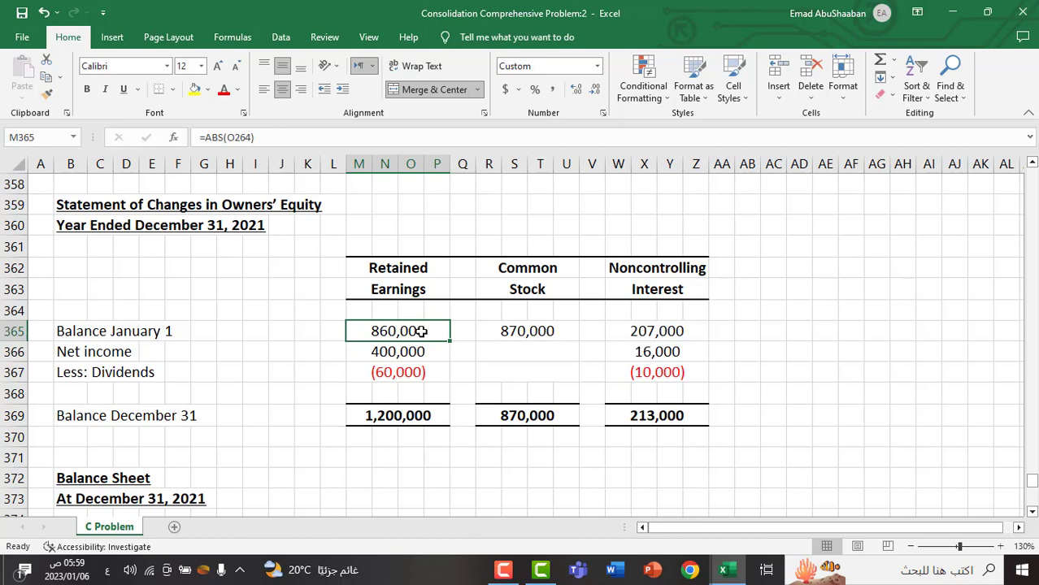
# Step: Check the January 1 Common Stock balance and trace the Noncontrolling Interest opening balance to its supporting computation
pyautogui.click(502, 331)
pyautogui.click(652, 332)
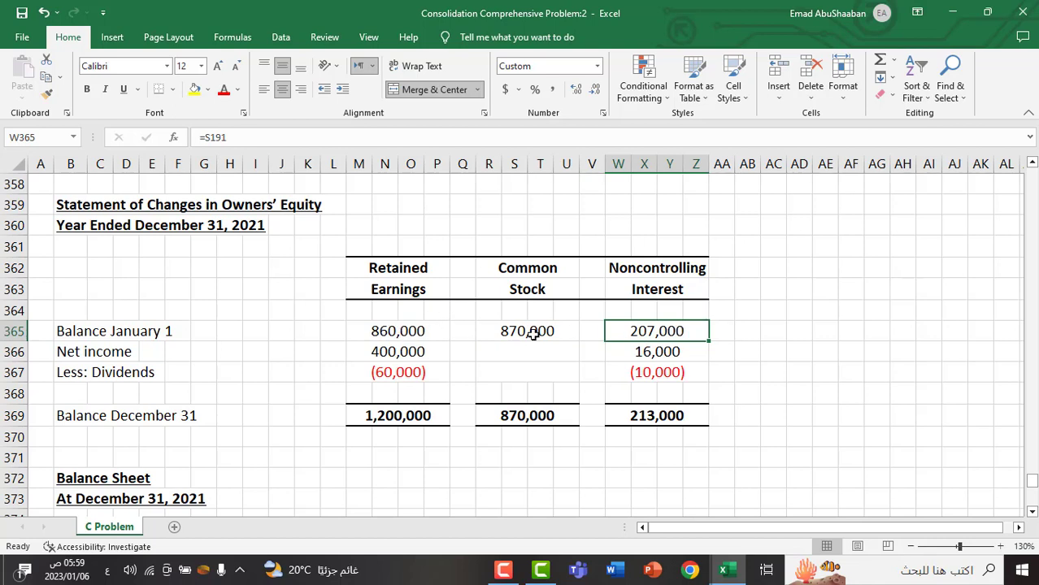
pyautogui.doubleClick(660, 331)
pyautogui.scroll(12, 751, 343)
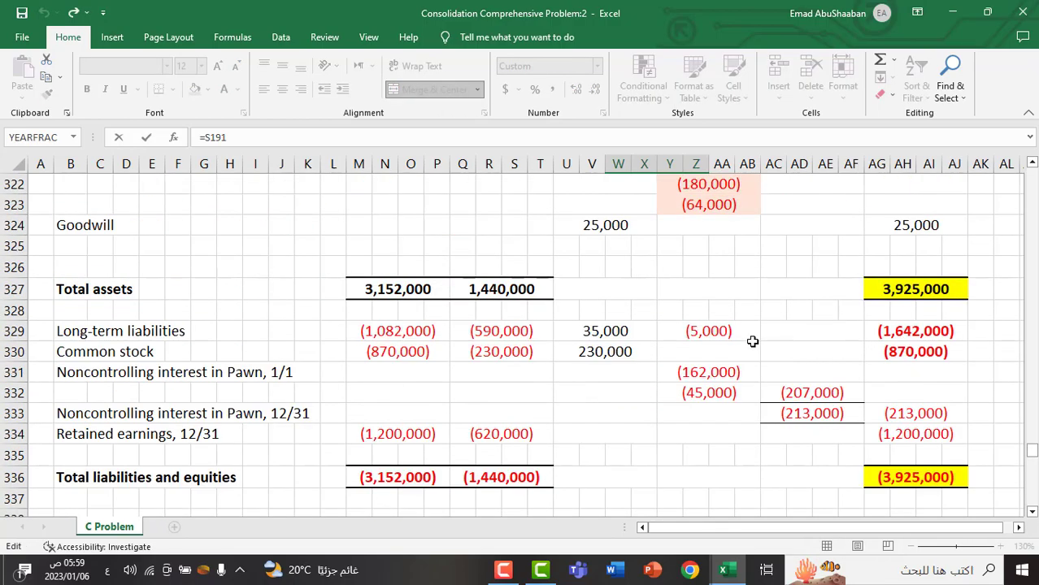
pyautogui.scroll(20, 753, 341)
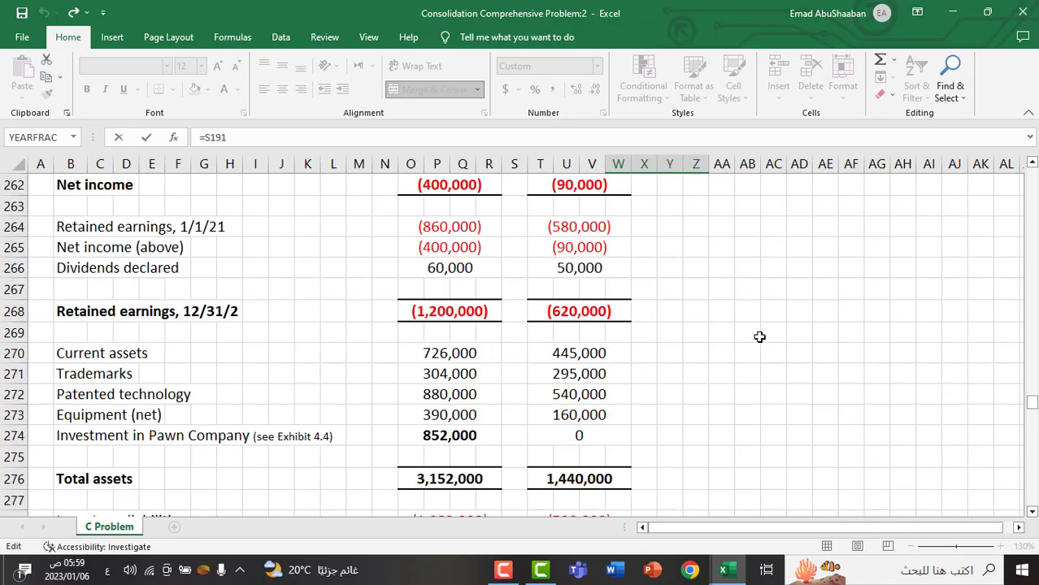
pyautogui.scroll(18, 759, 337)
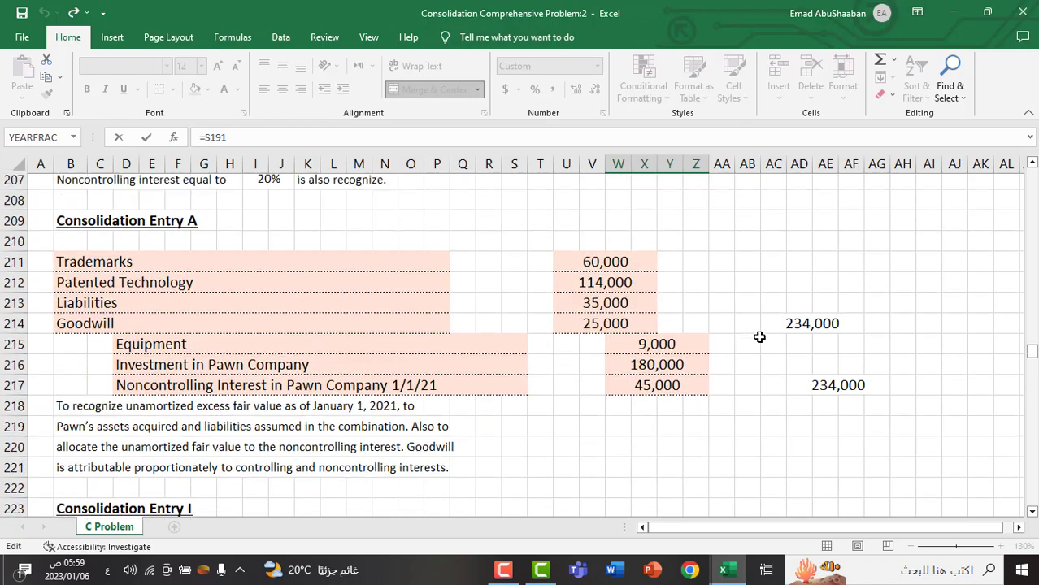
pyautogui.scroll(9, 759, 336)
pyautogui.scroll(-2, 759, 336)
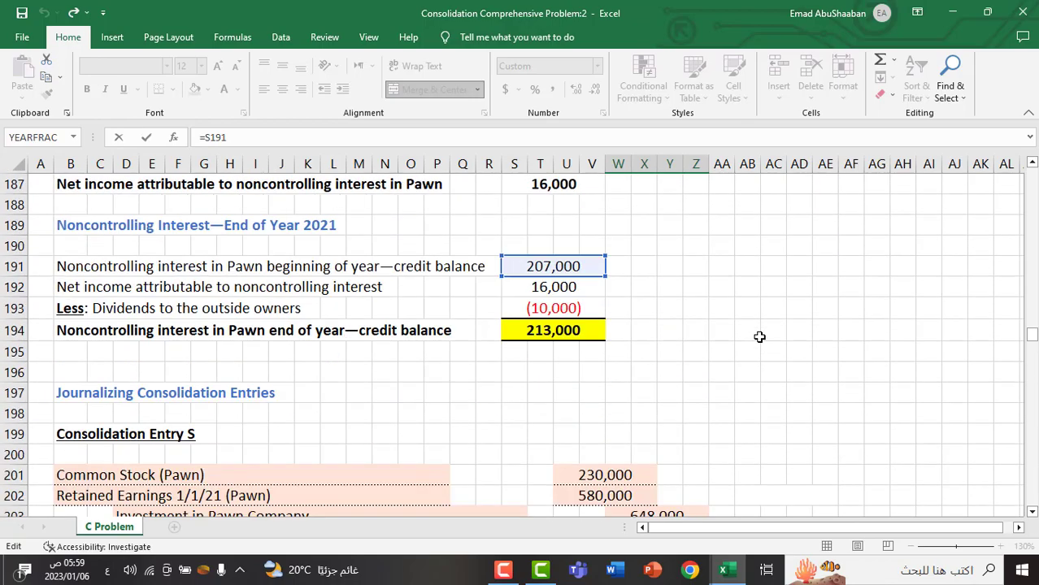
pyautogui.scroll(1, 759, 336)
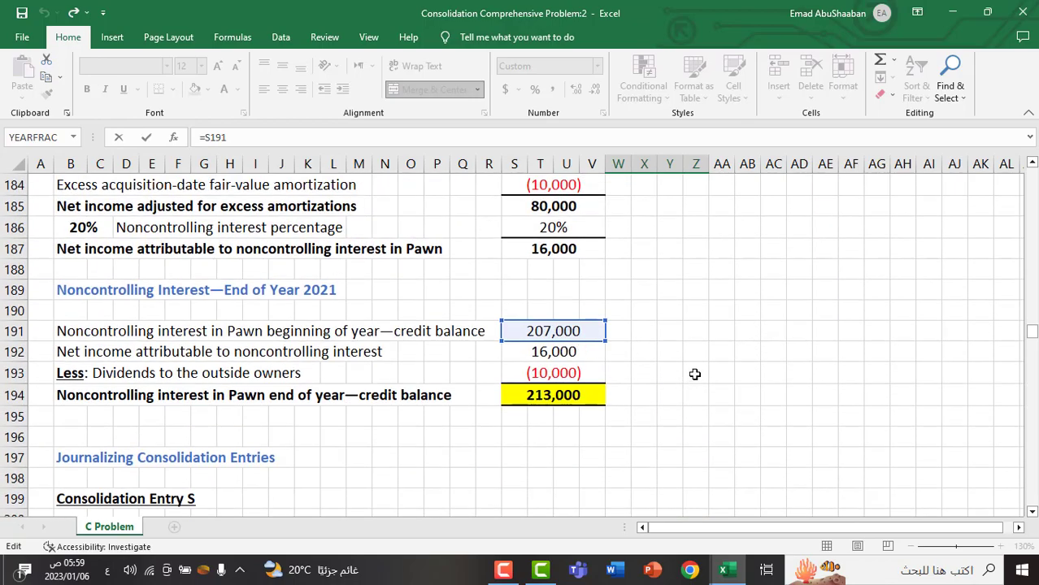
pyautogui.scroll(5, 716, 368)
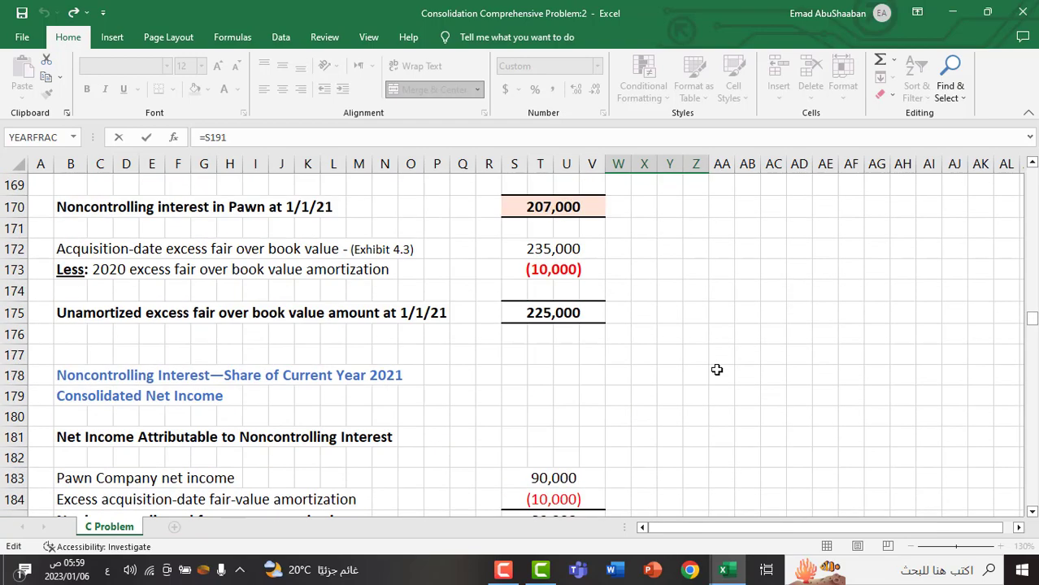
pyautogui.scroll(2, 716, 370)
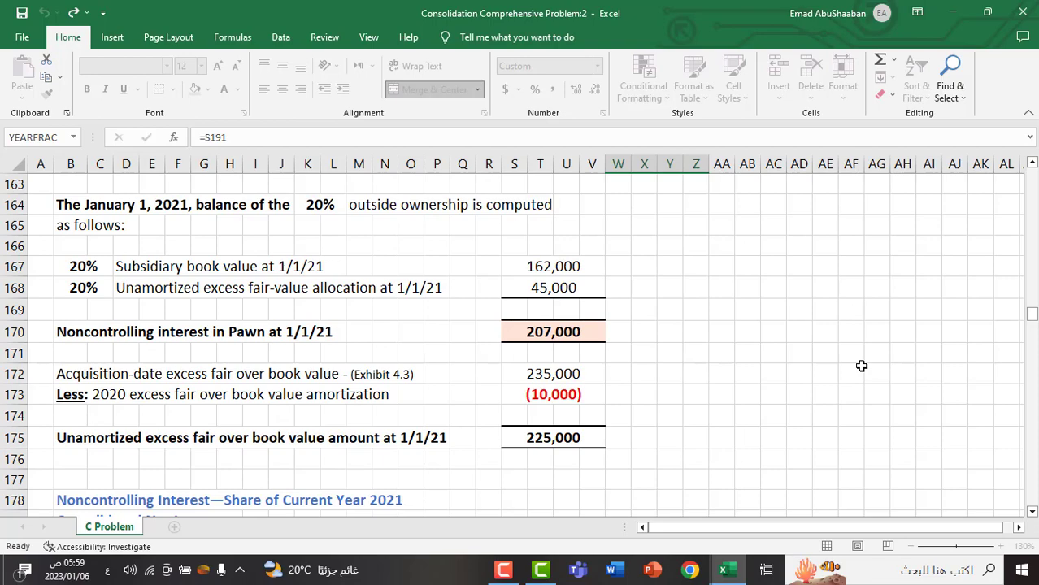
pyautogui.press('Return')
pyautogui.scroll(-3, 862, 366)
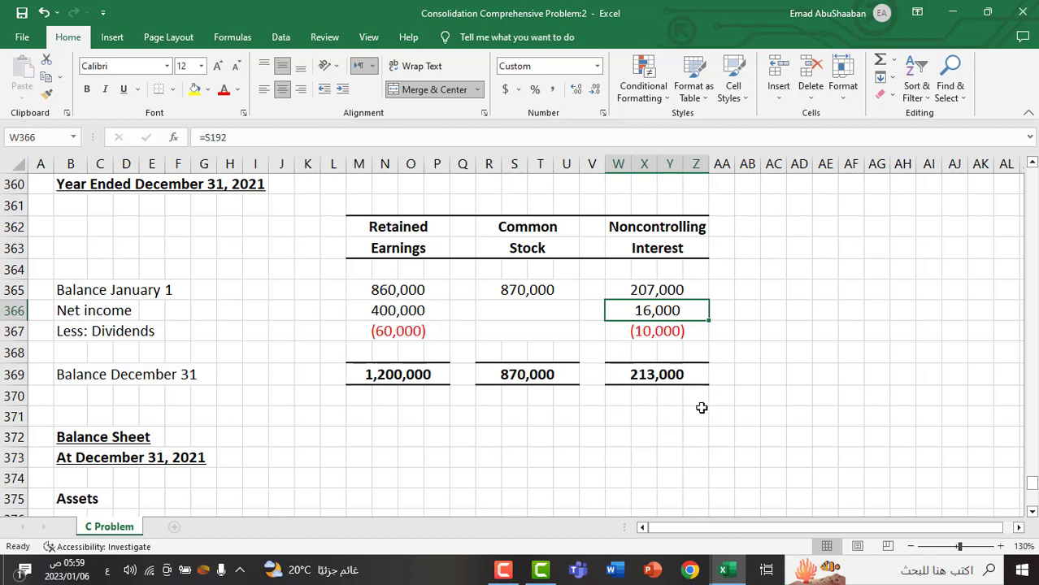
# Step: Shade the consolidated Noncontrolling interest in Pawn, 12/31 amount in the consolidation worksheet with a light orange fill
pyautogui.scroll(11, 726, 363)
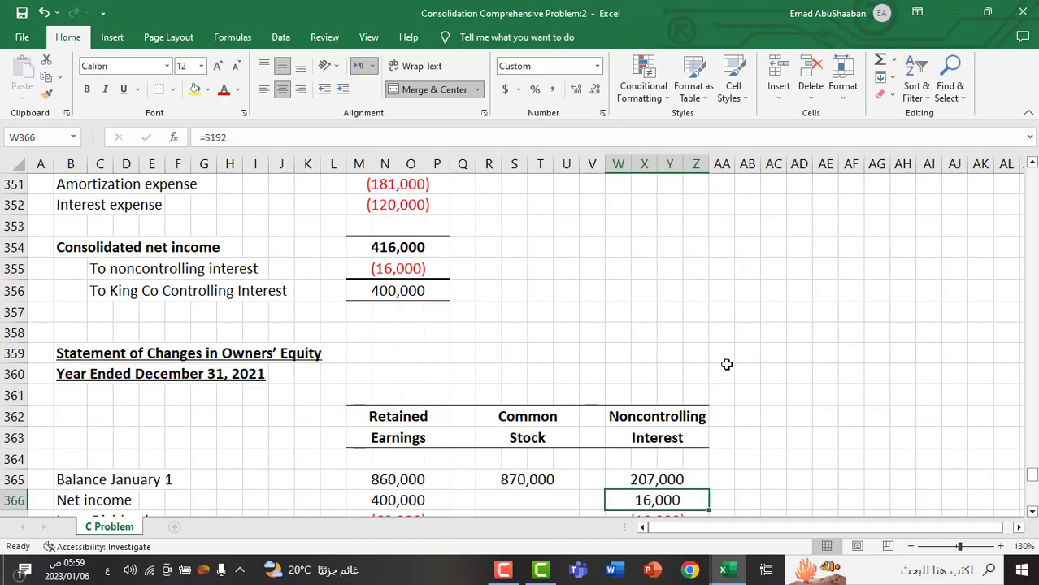
pyautogui.scroll(2, 735, 359)
pyautogui.scroll(-3, 732, 355)
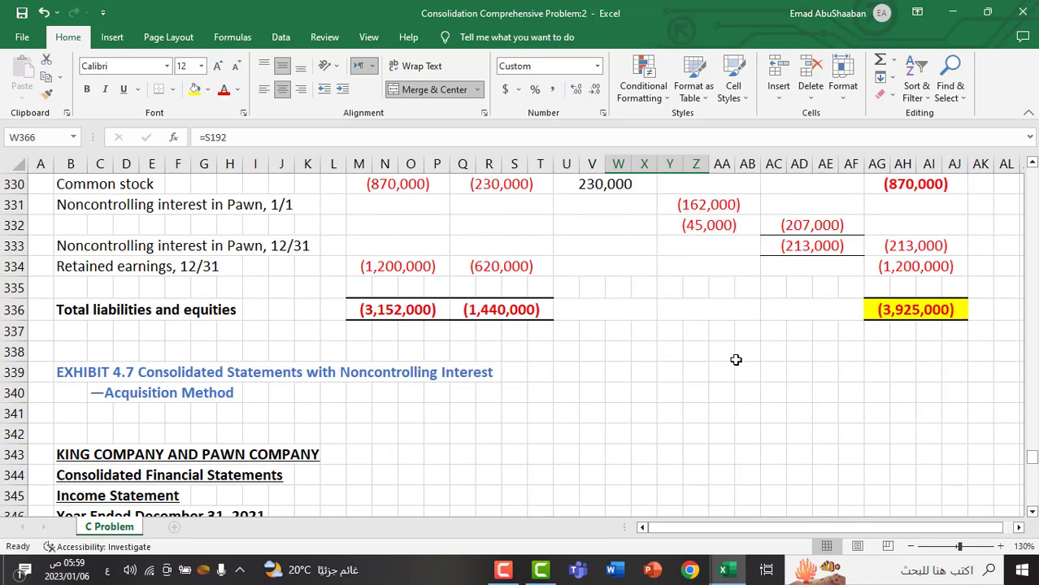
pyautogui.click(909, 243)
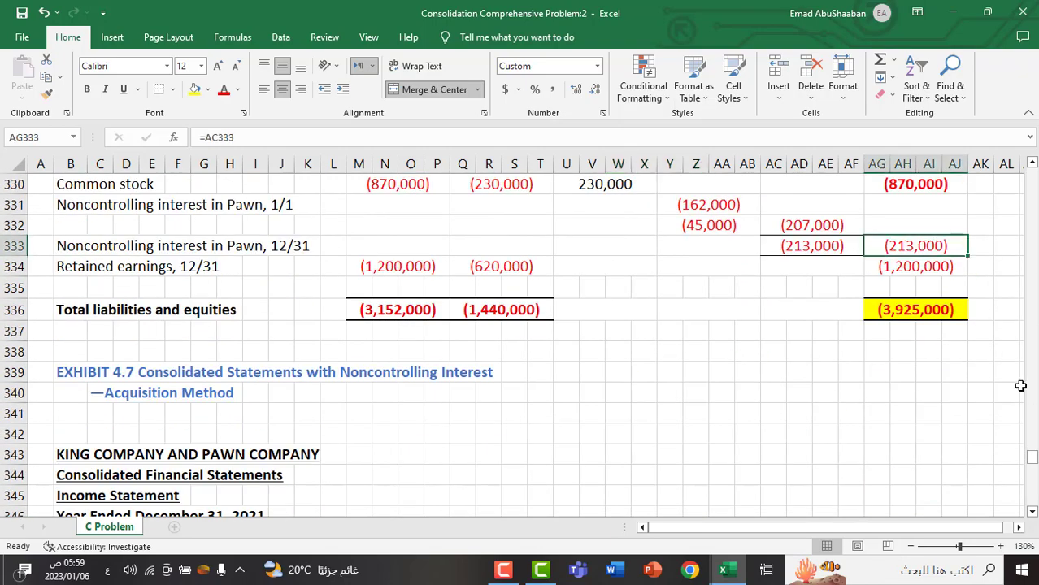
pyautogui.click(208, 89)
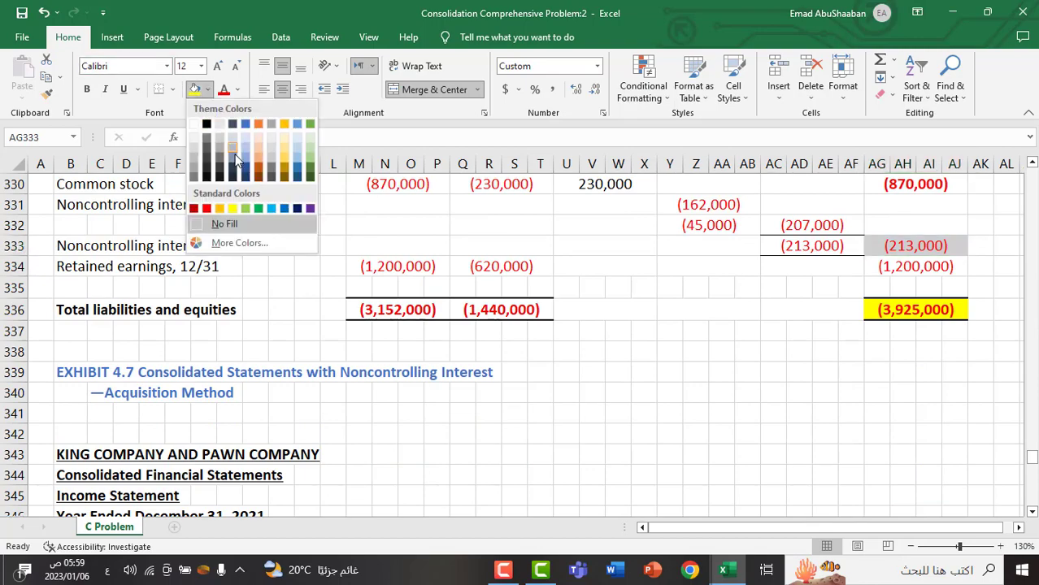
pyautogui.click(257, 145)
pyautogui.click(540, 327)
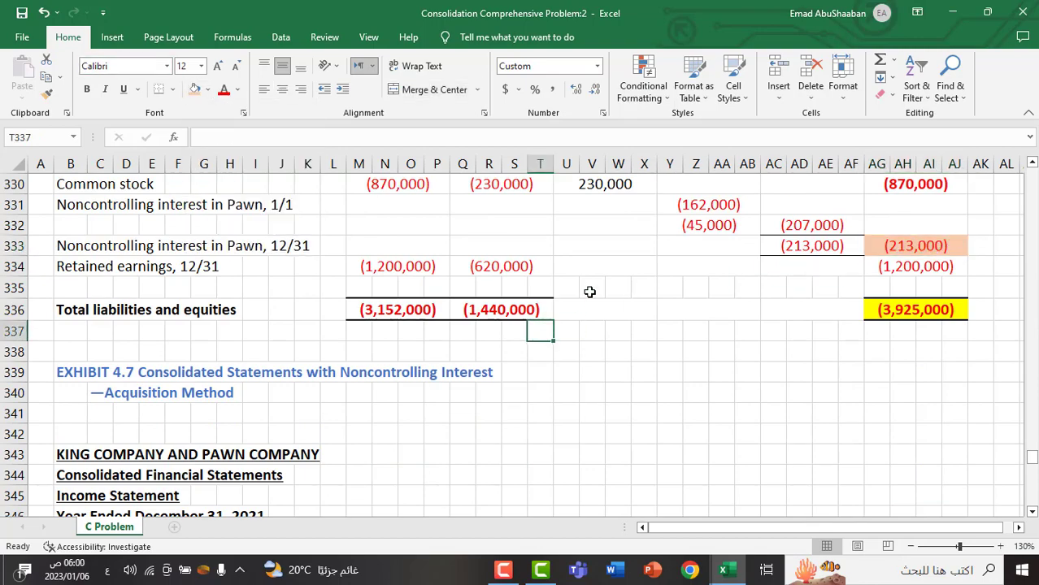
# Step: Inspect the noncontrolling interest's net income and dividends and the December 31 Retained Earnings and Common Stock formulas in the equity statement
pyautogui.scroll(-5, 581, 293)
pyautogui.scroll(-7, 581, 293)
pyautogui.scroll(2, 577, 292)
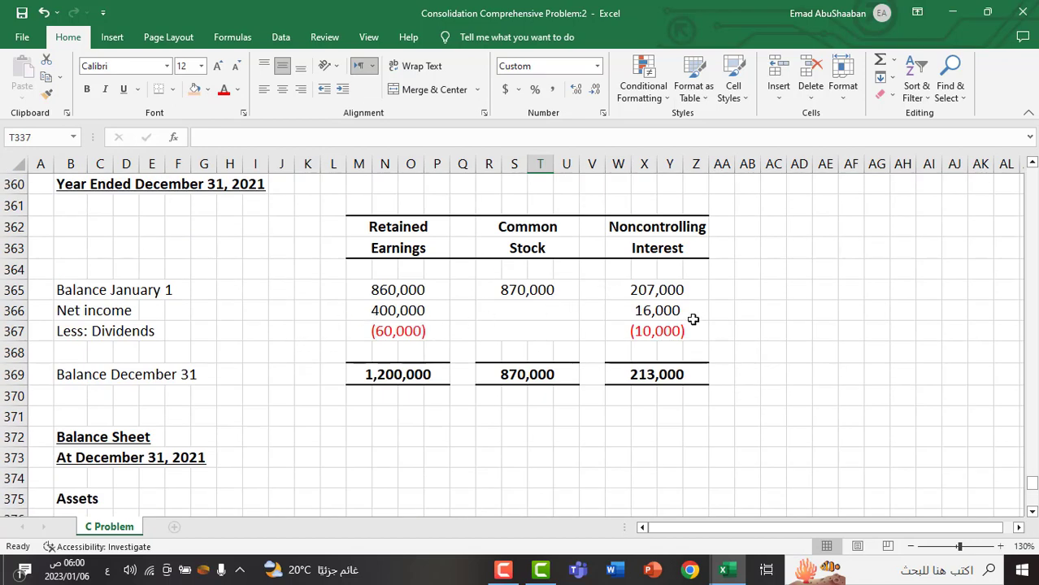
pyautogui.click(647, 315)
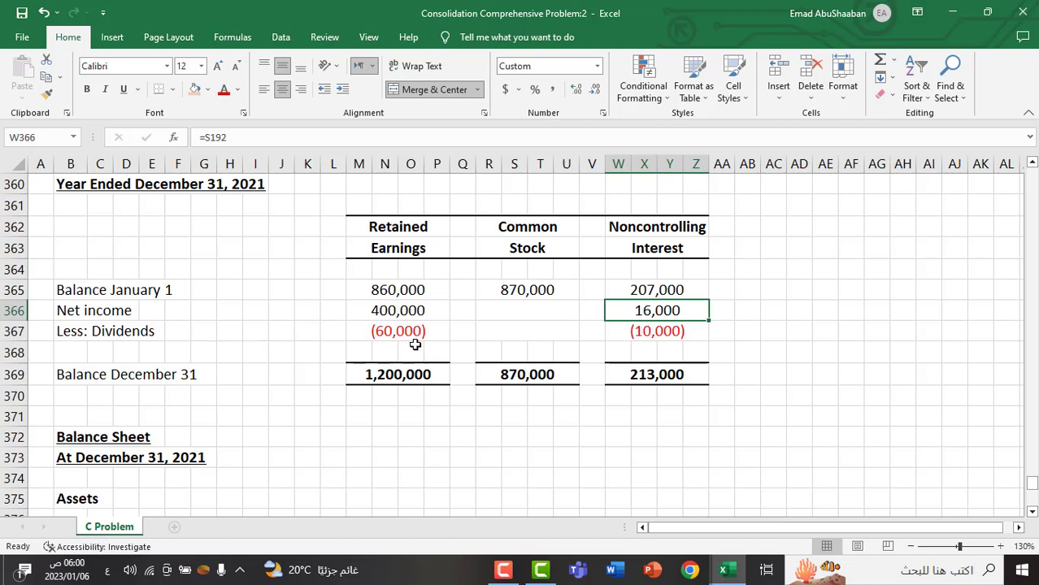
pyautogui.click(653, 331)
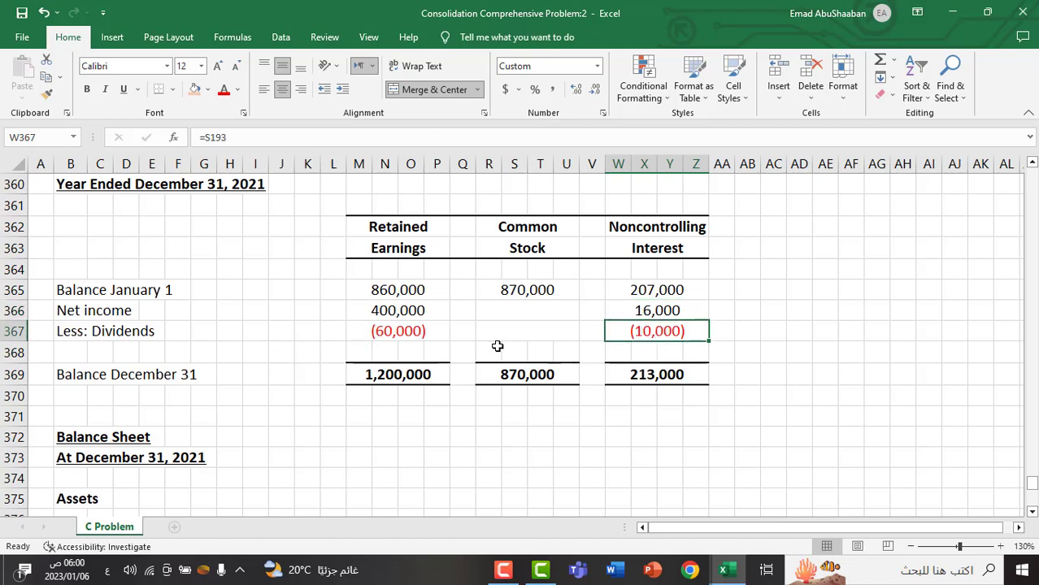
pyautogui.click(361, 374)
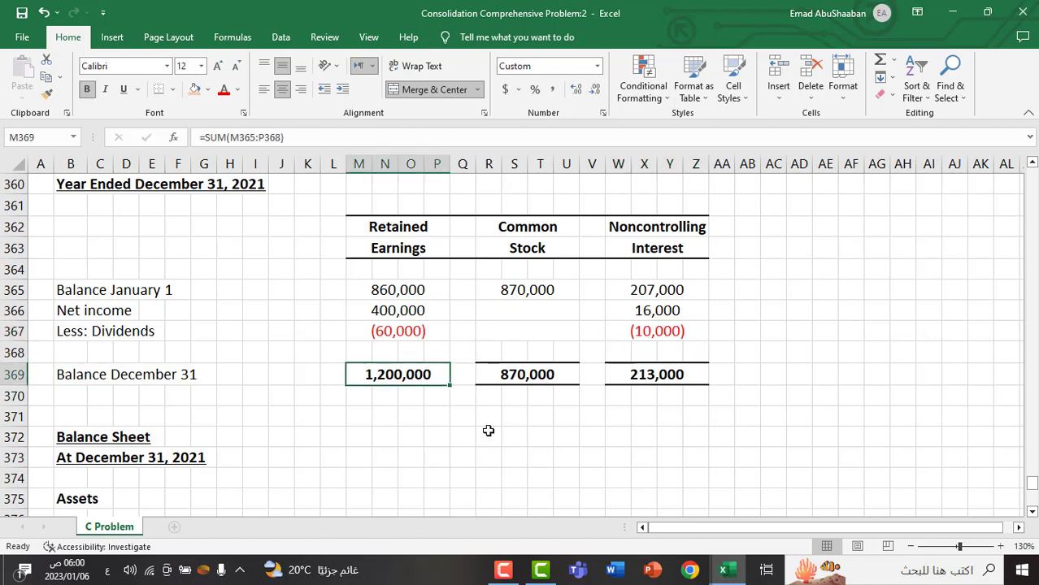
pyautogui.click(528, 380)
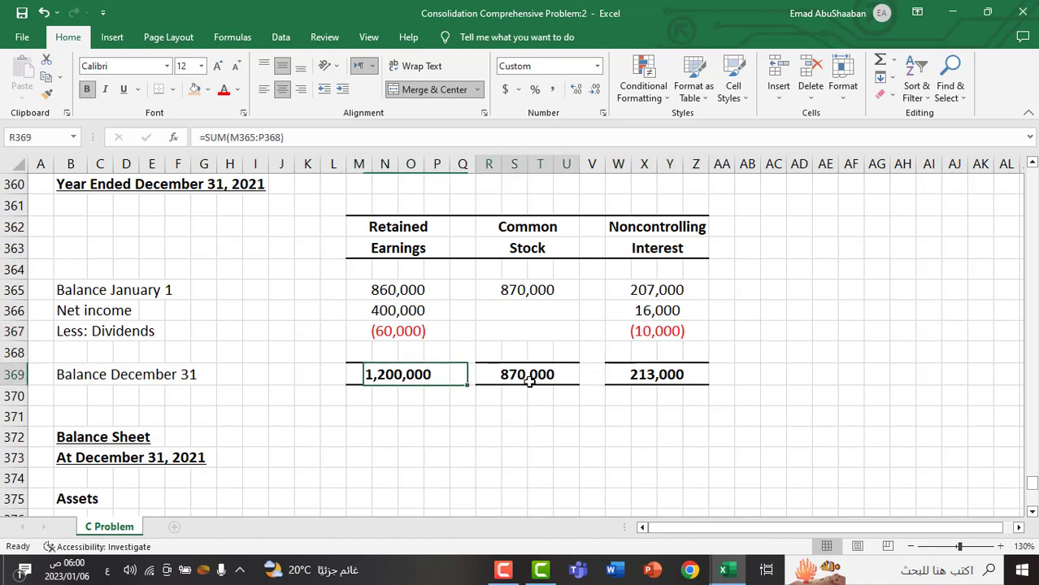
# Step: Trace the balance sheet's Current assets formula to its source cell in the consolidation worksheet, leaving the formula unchanged
pyautogui.scroll(-4, 761, 402)
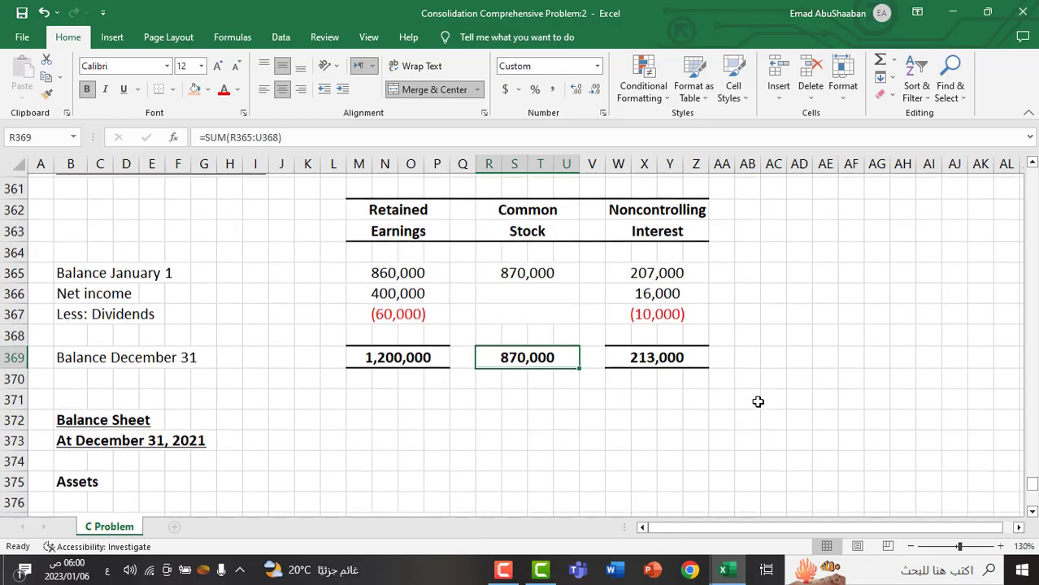
pyautogui.doubleClick(403, 284)
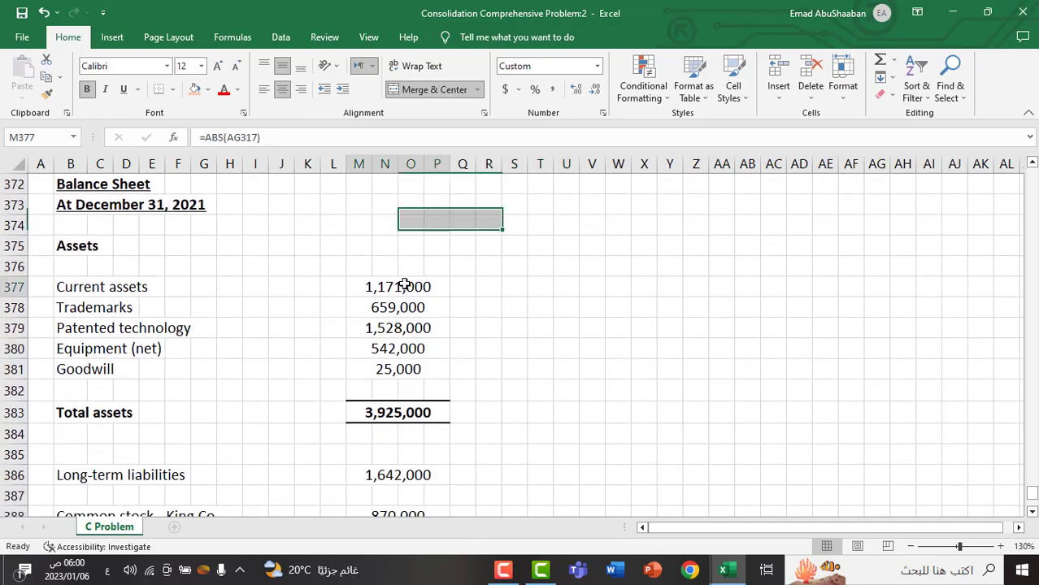
pyautogui.scroll(11, 768, 318)
pyautogui.scroll(11, 767, 318)
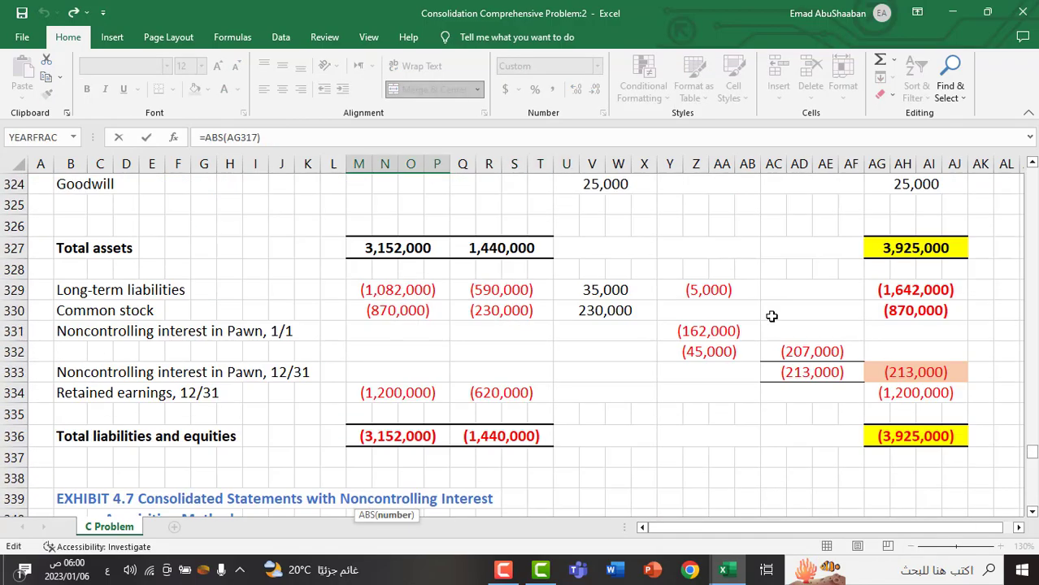
pyautogui.scroll(-2, 810, 308)
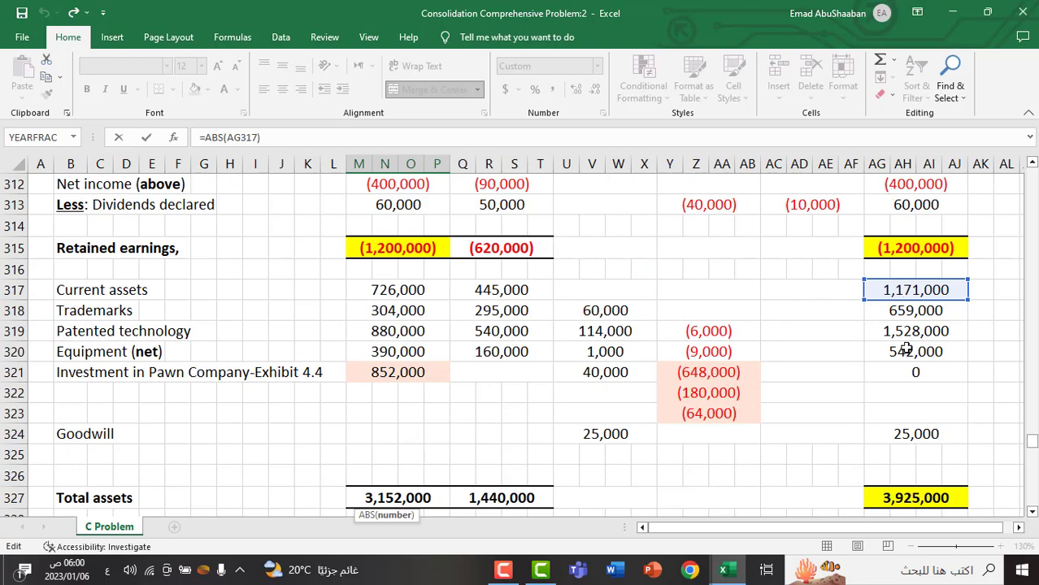
pyautogui.scroll(-16, 915, 442)
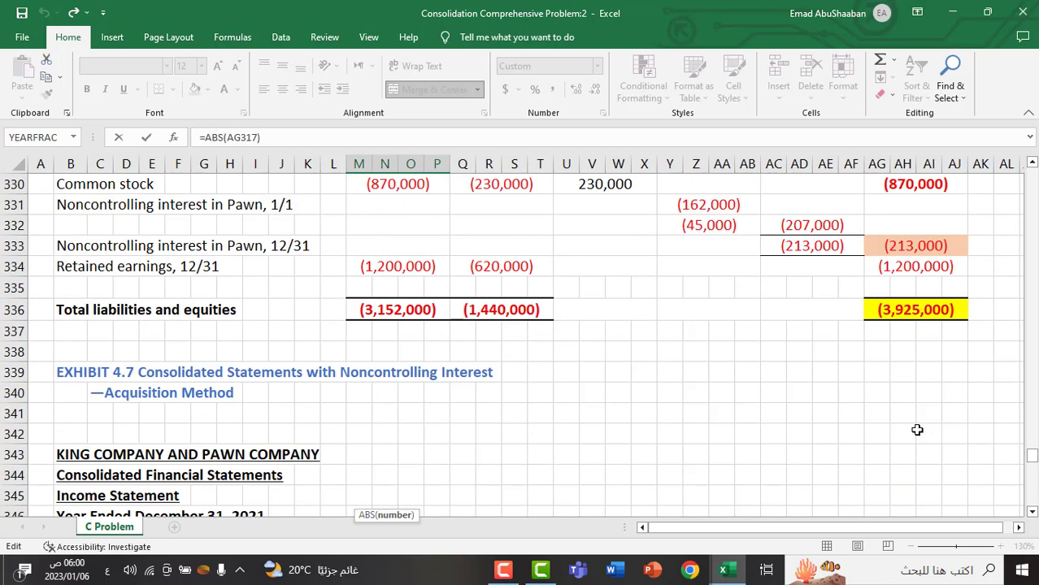
pyautogui.scroll(-7, 917, 429)
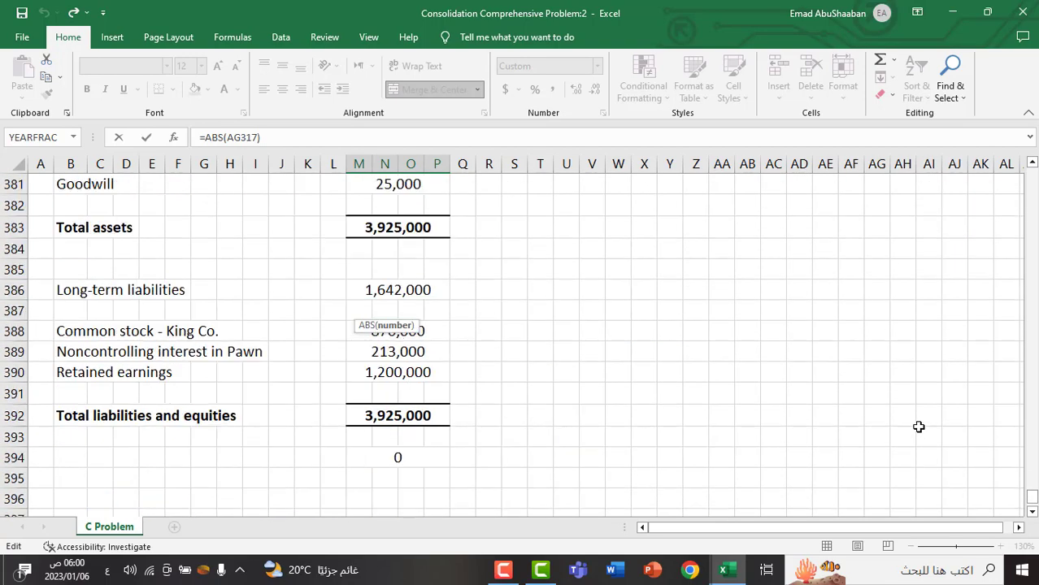
pyautogui.scroll(3, 917, 426)
pyautogui.press('Return')
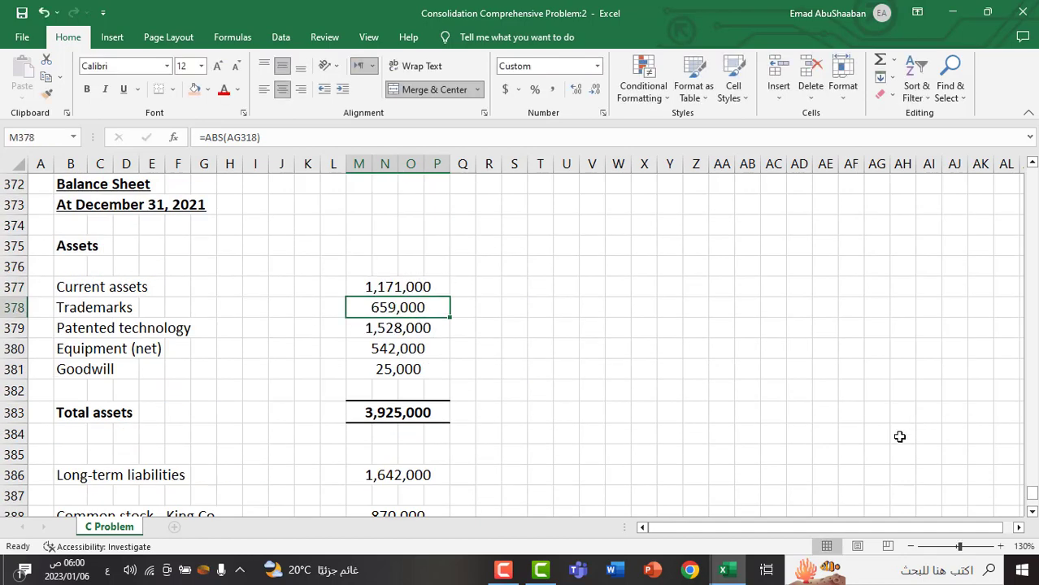
# Step: Highlight the Total assets amount in the consolidated balance sheet with a yellow fill
pyautogui.click(367, 410)
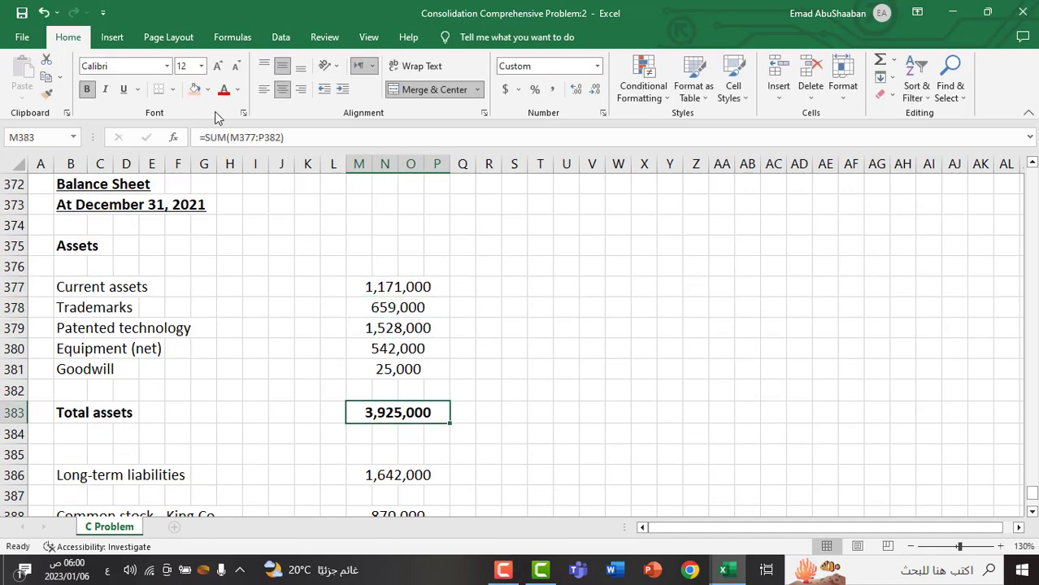
pyautogui.click(208, 89)
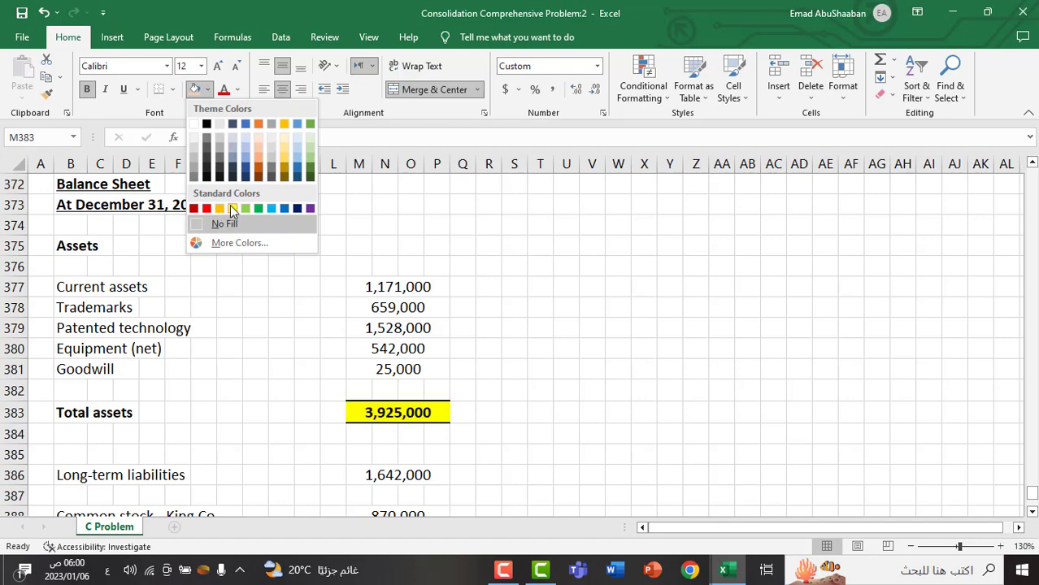
pyautogui.click(231, 207)
pyautogui.click(540, 352)
# Step: Compare the balance sheet's Total assets with the consolidated Total assets in the consolidation worksheet
pyautogui.scroll(5, 900, 392)
pyautogui.scroll(13, 900, 392)
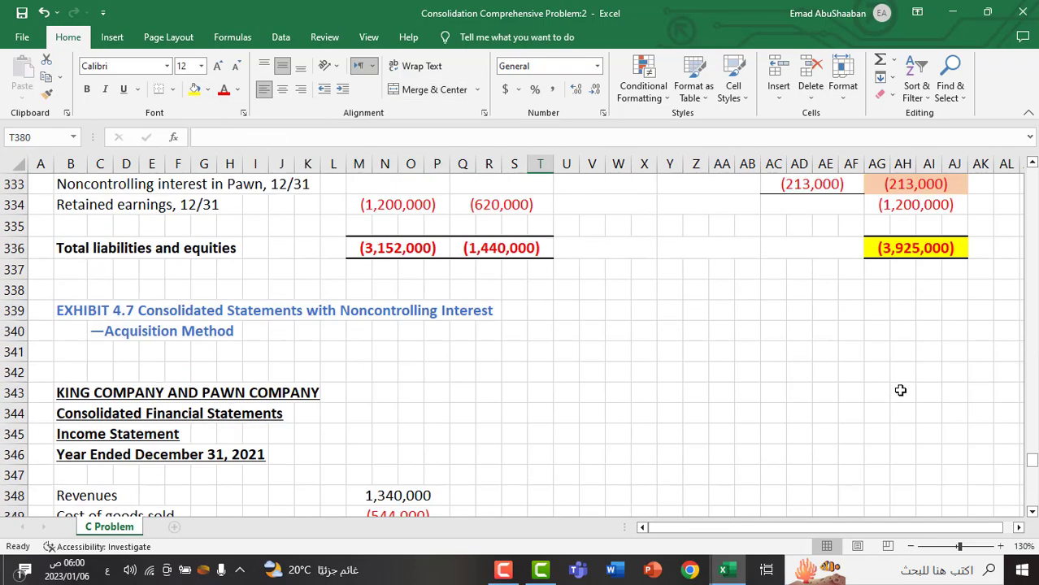
pyautogui.click(902, 371)
pyautogui.scroll(-18, 881, 415)
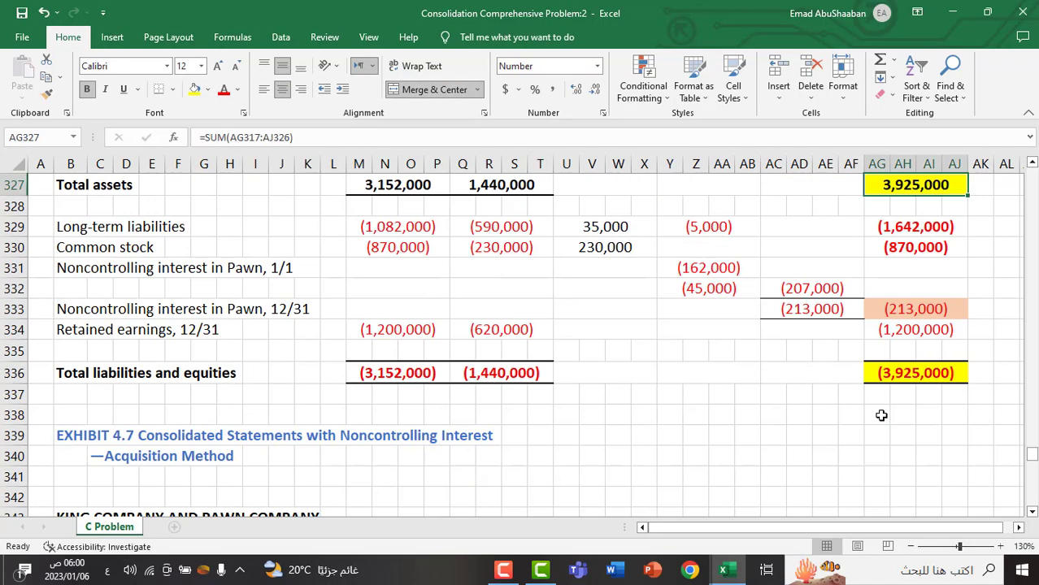
pyautogui.scroll(-3, 881, 414)
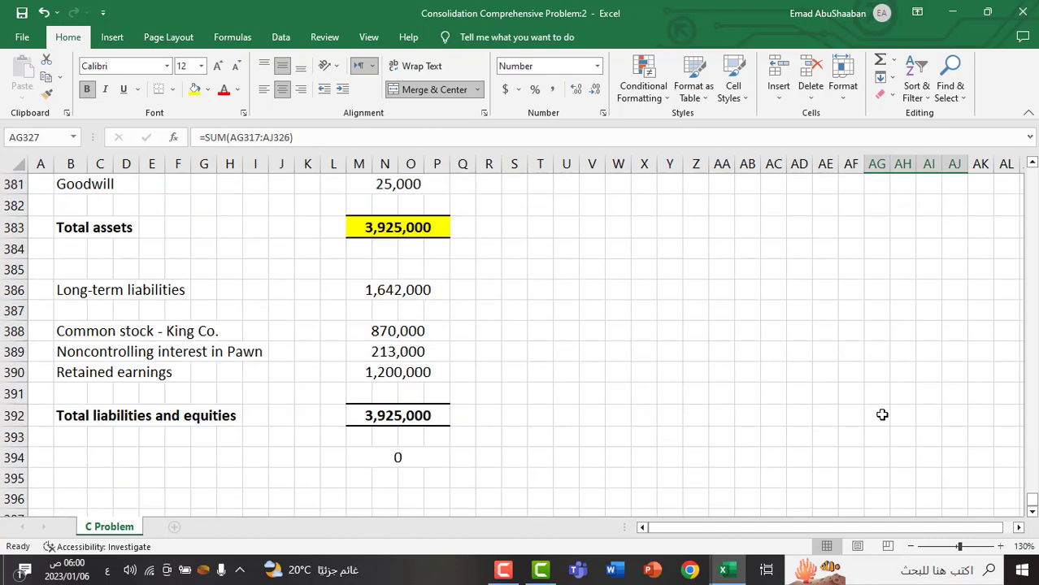
# Step: Highlight the Total liabilities and equities amount in the consolidated balance sheet with the same yellow fill
pyautogui.click(374, 419)
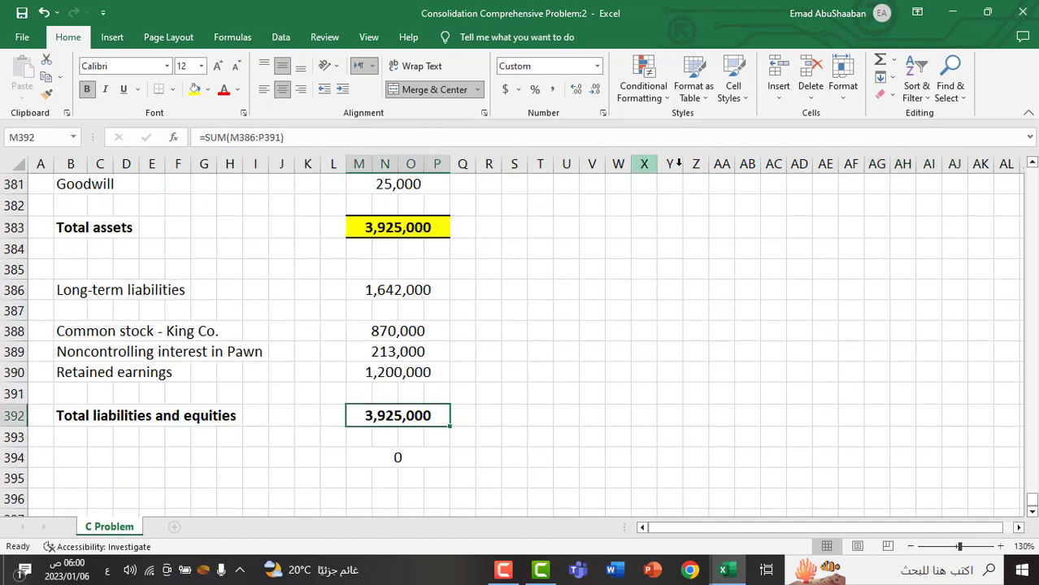
pyautogui.click(194, 89)
pyautogui.click(559, 387)
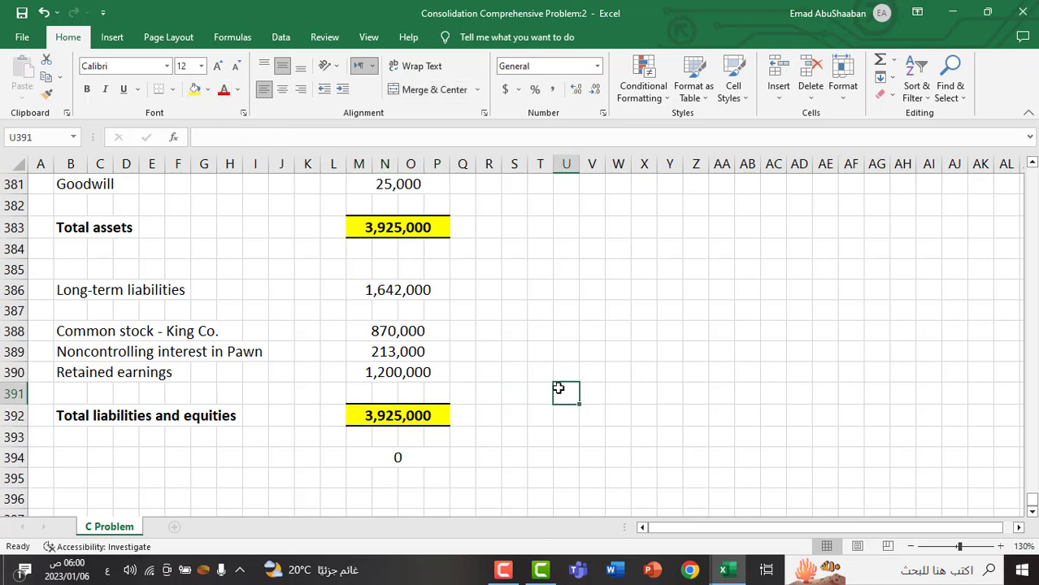
# Step: Examine the Noncontrolling interest in Pawn line in the equity section of the consolidated balance sheet
pyautogui.click(387, 353)
pyautogui.moveTo(82, 354); pyautogui.dragTo(423, 353)
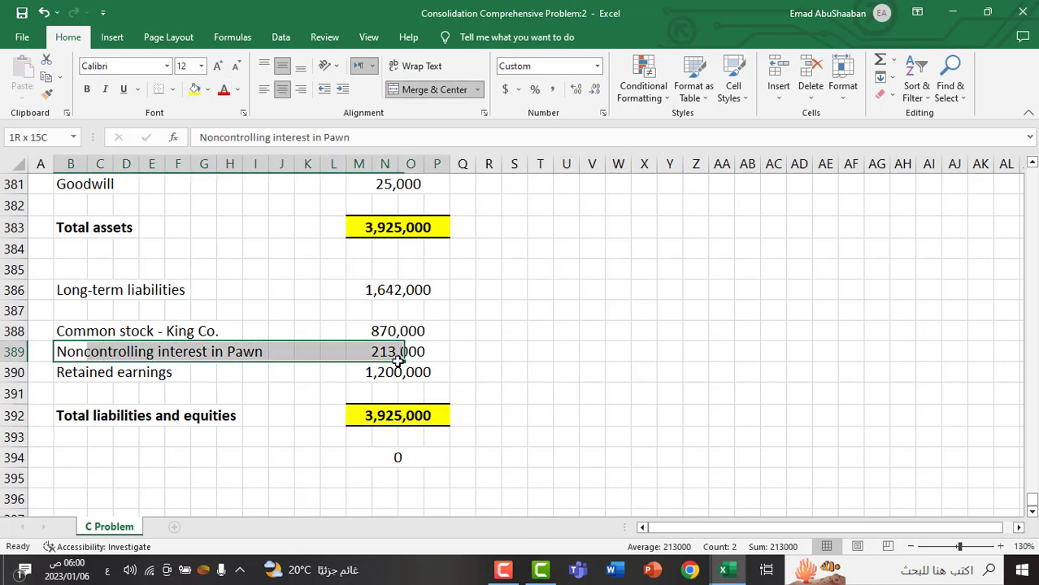
pyautogui.click(643, 377)
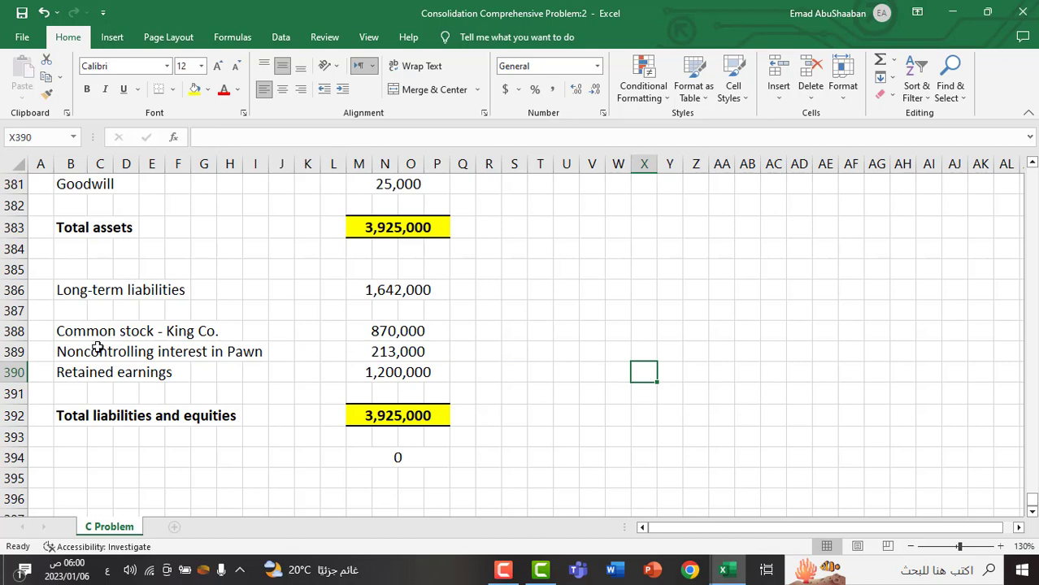
pyautogui.moveTo(79, 352); pyautogui.dragTo(422, 353)
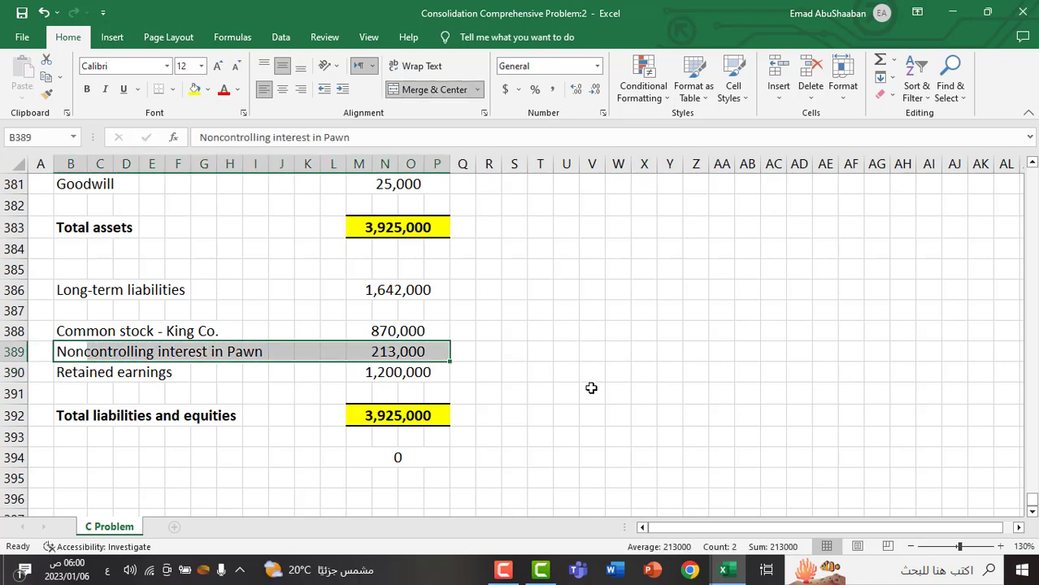
# Step: Check the December 31 balances of Retained Earnings, Common Stock and Noncontrolling Interest in the Statement of Changes in Owners' Equity
pyautogui.scroll(7, 592, 388)
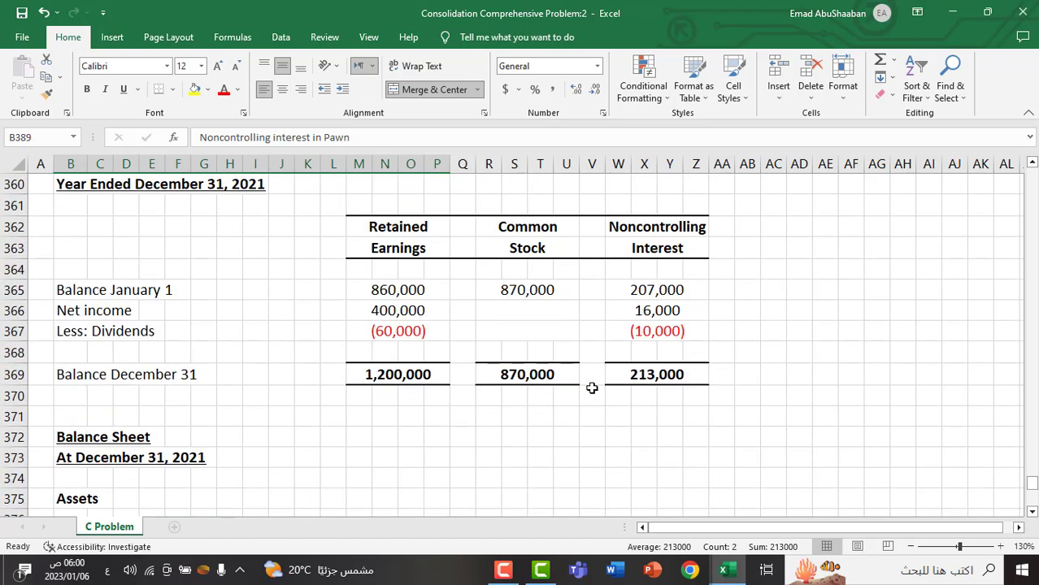
pyautogui.click(375, 375)
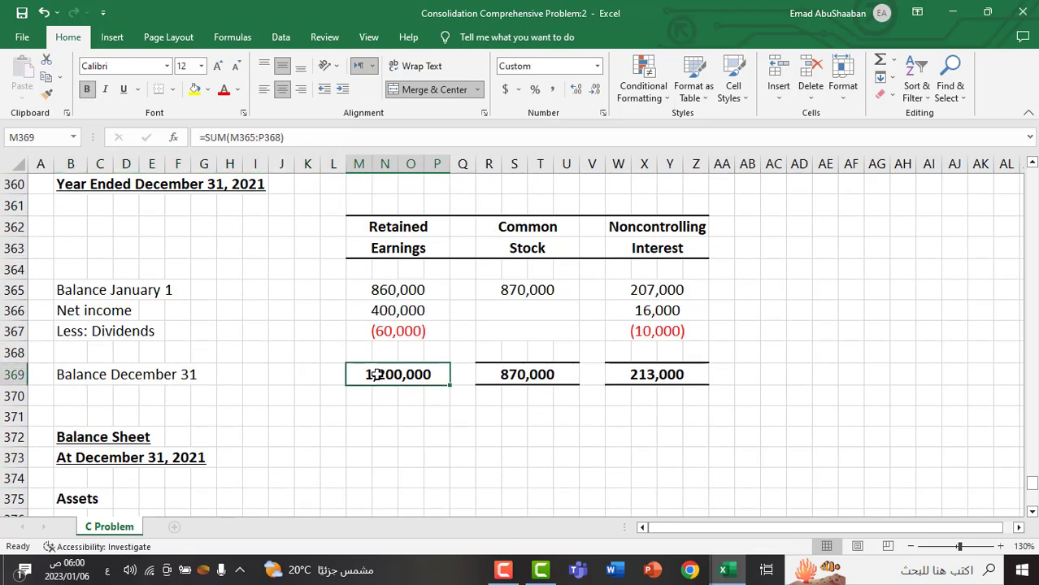
pyautogui.click(554, 372)
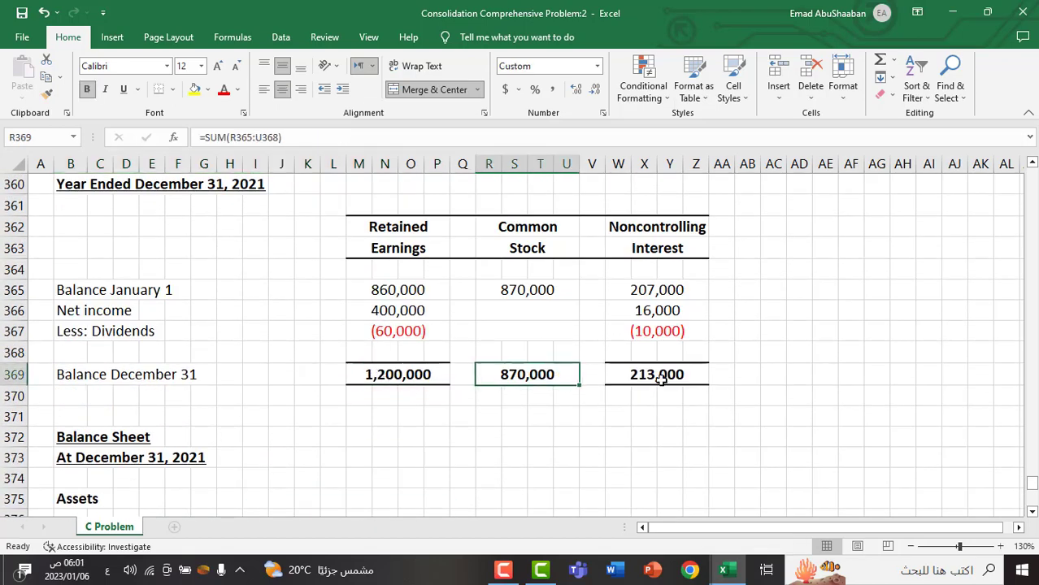
pyautogui.click(667, 374)
# Step: Inspect the balance sheet formulas for King Co. common stock, noncontrolling interest, retained earnings and long-term liabilities
pyautogui.scroll(-6, 661, 381)
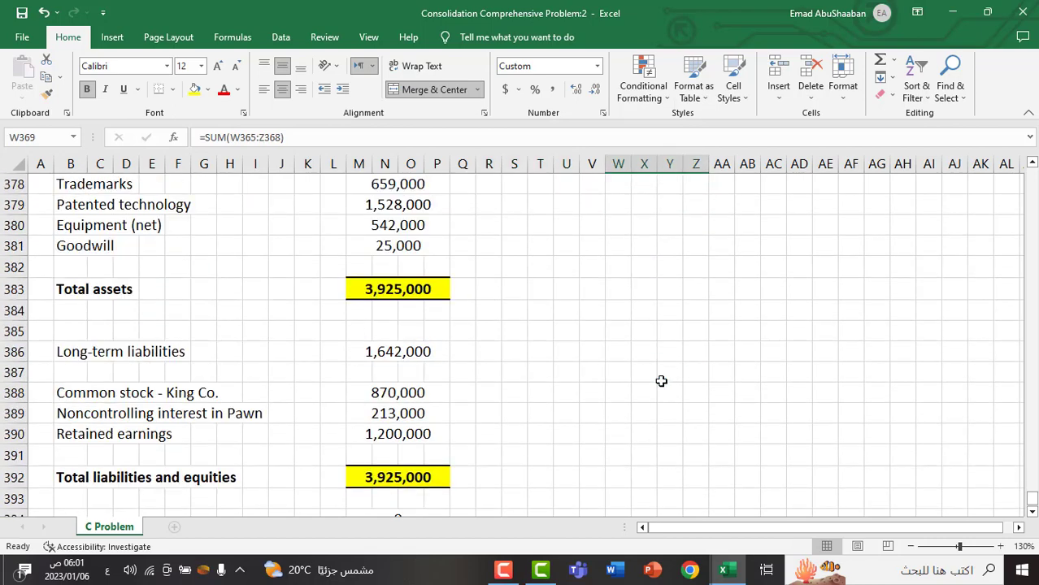
pyautogui.scroll(-1, 661, 381)
pyautogui.click(397, 330)
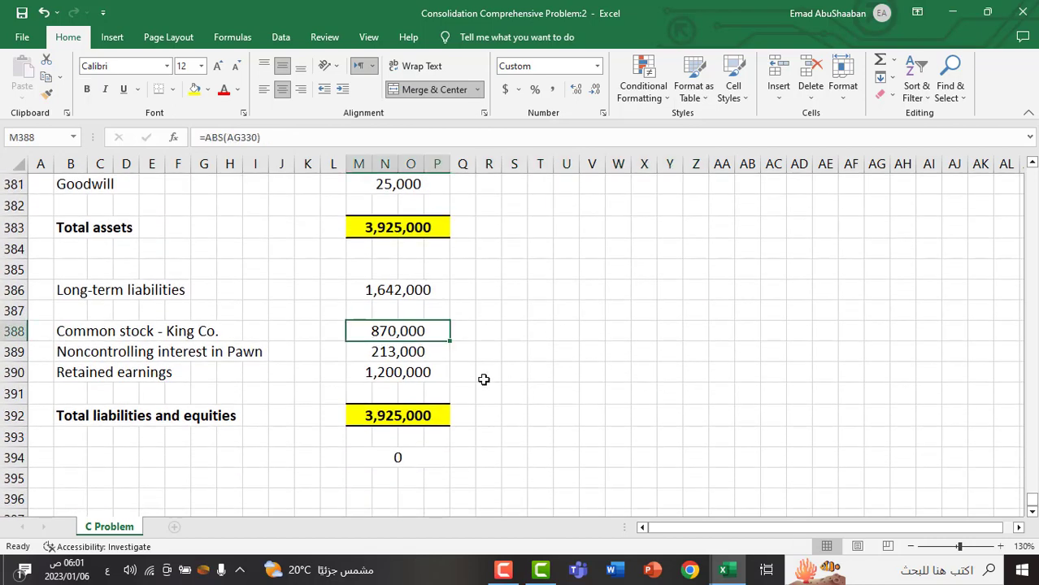
pyautogui.click(385, 352)
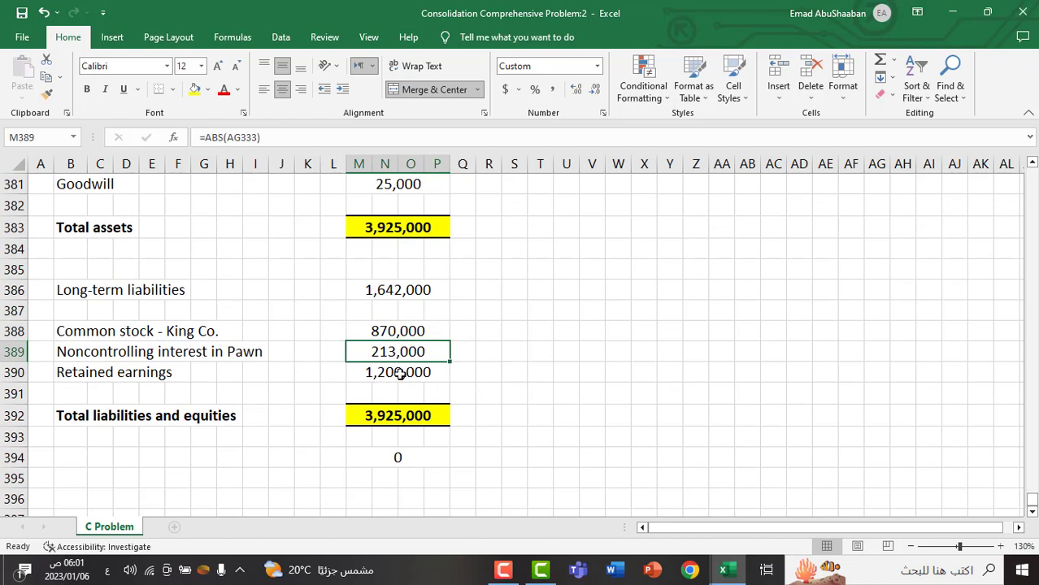
pyautogui.click(402, 373)
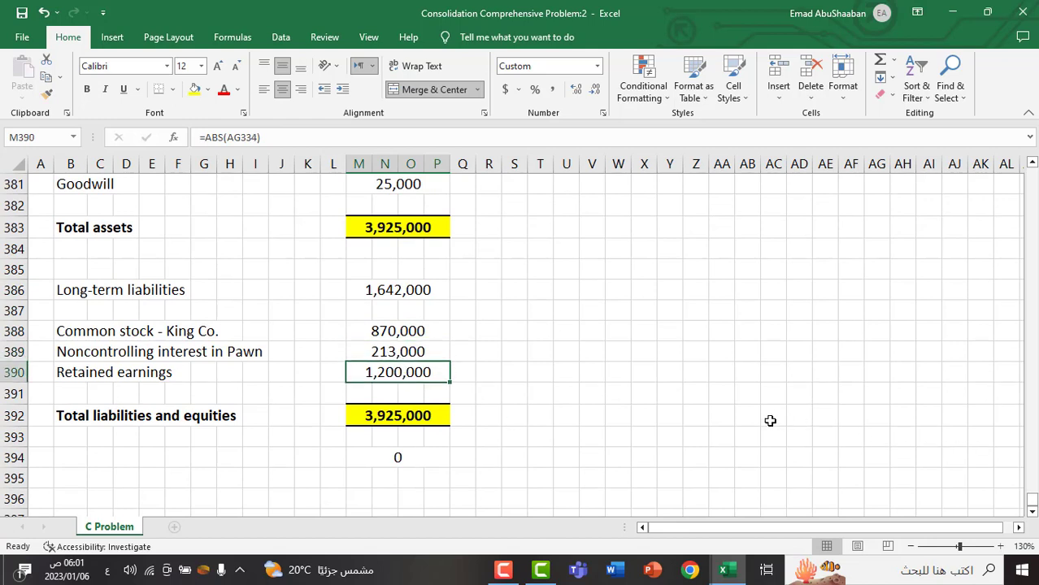
pyautogui.click(402, 295)
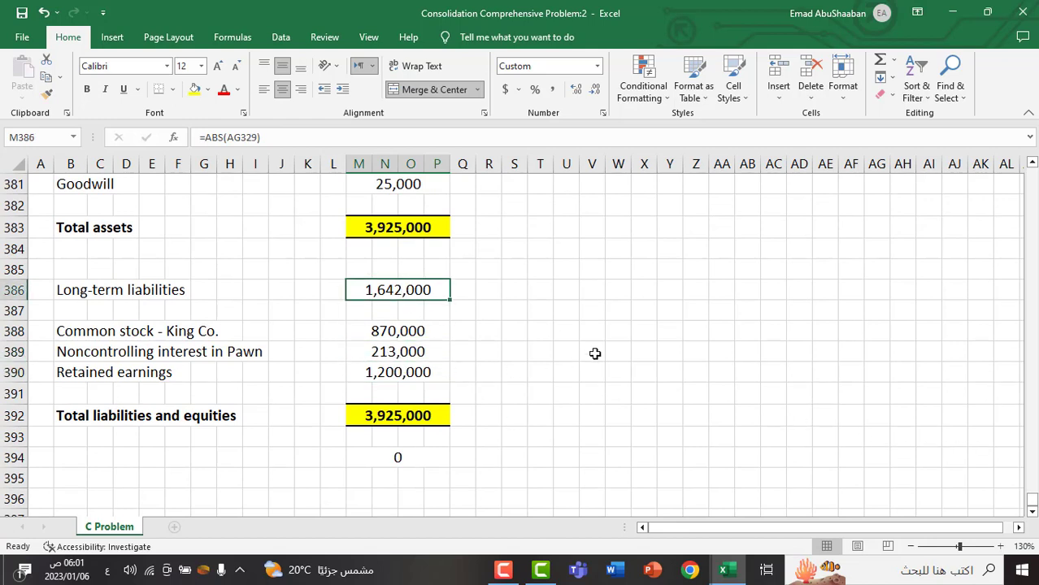
# Step: Inspect the formula behind the consolidated Long-term liabilities total in the consolidation worksheet
pyautogui.scroll(19, 505, 384)
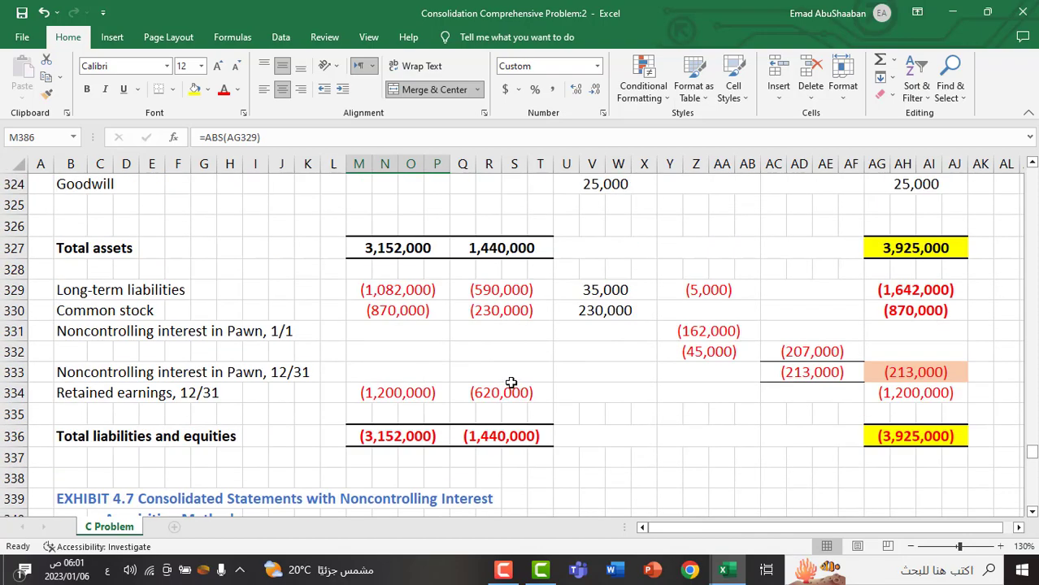
pyautogui.click(921, 289)
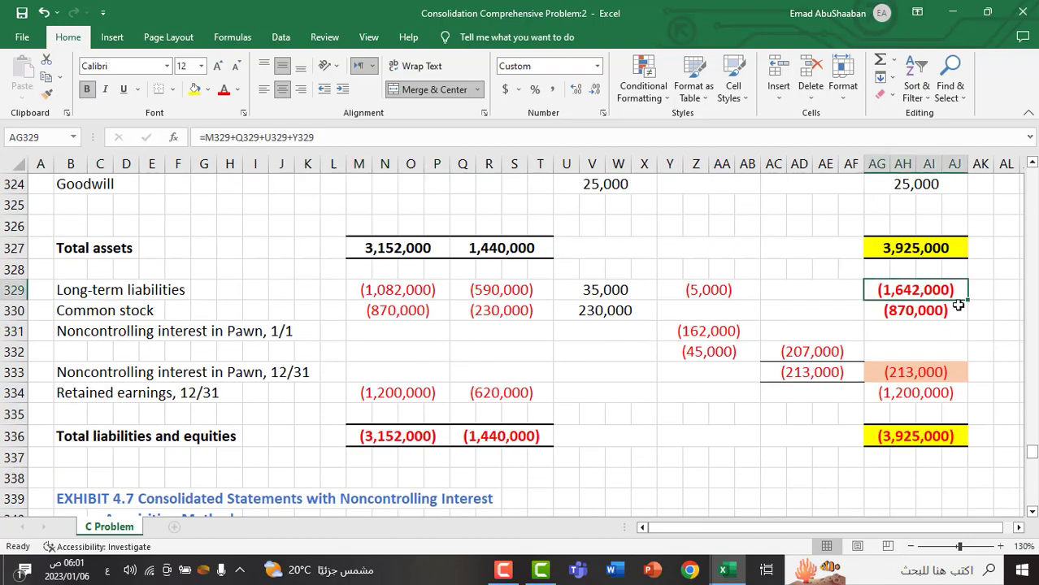
pyautogui.scroll(-3, 854, 333)
pyautogui.scroll(3, 853, 334)
pyautogui.scroll(-4, 853, 333)
pyautogui.scroll(-16, 853, 333)
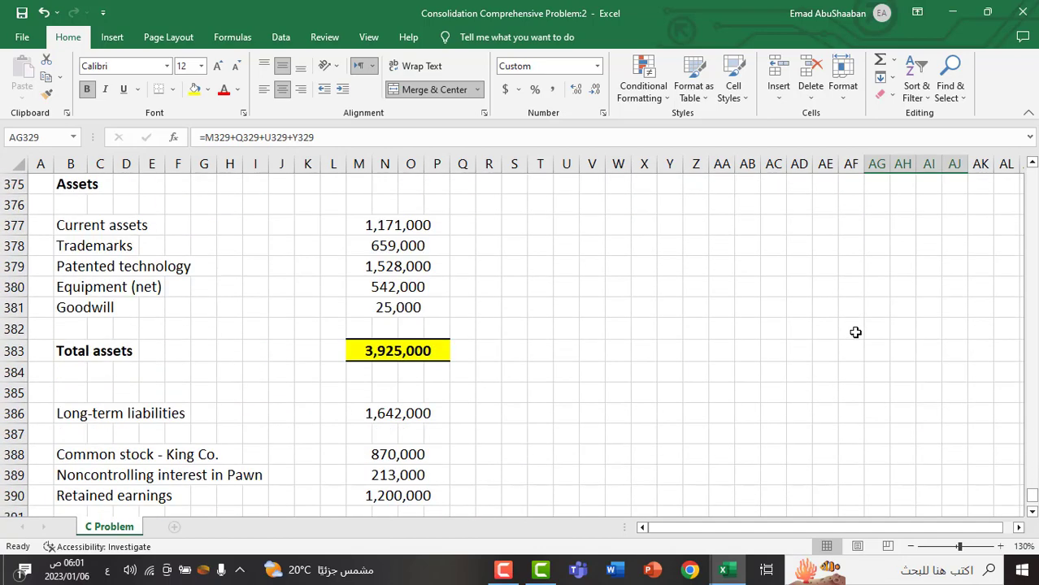
# Step: Trace the balance sheet's Long-term liabilities formula to its source cell AG329 in the consolidation worksheet
pyautogui.click(396, 223)
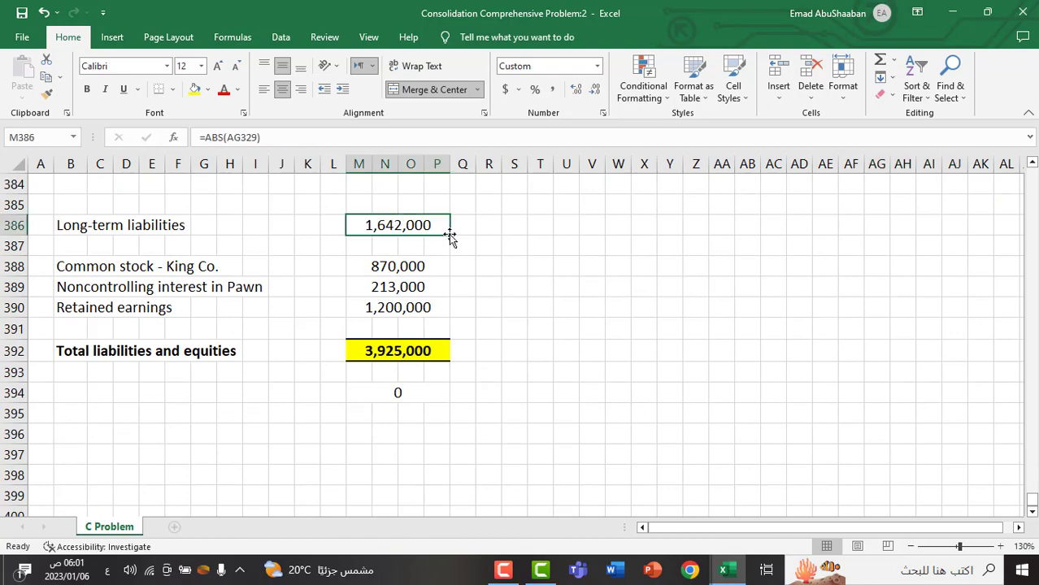
pyautogui.doubleClick(428, 225)
pyautogui.scroll(14, 714, 330)
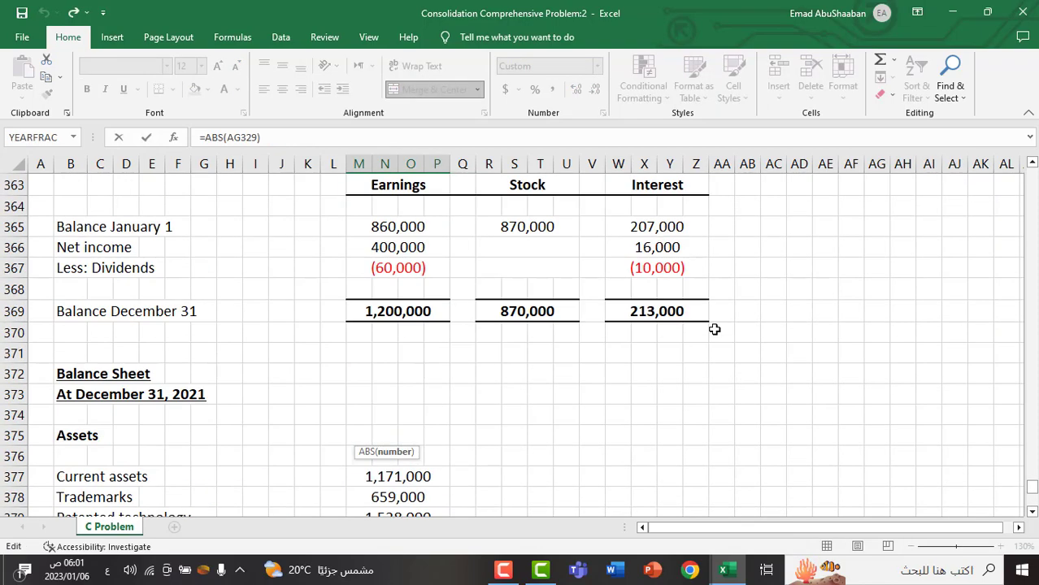
pyautogui.scroll(6, 713, 329)
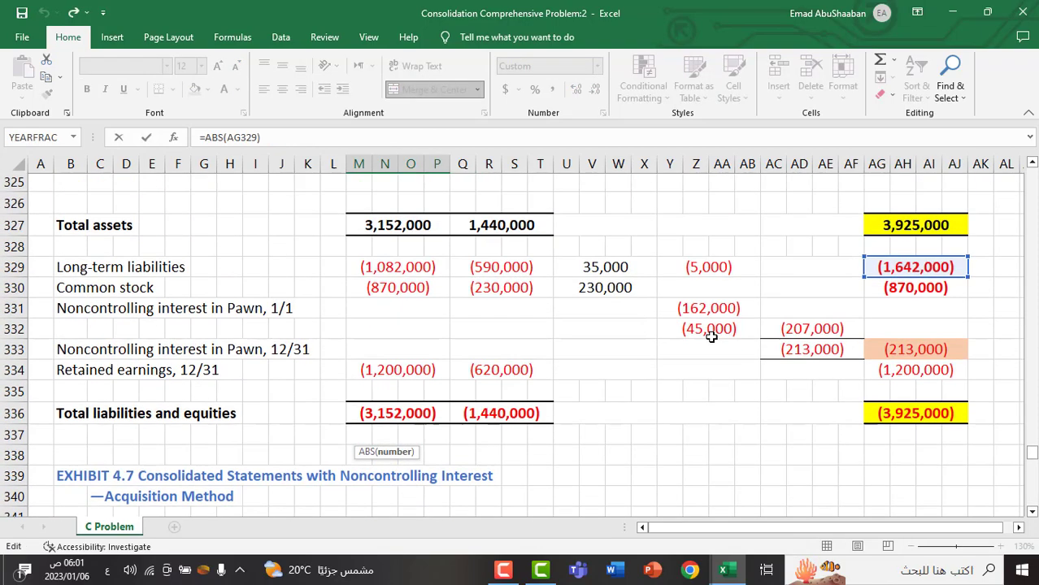
pyautogui.press('Return')
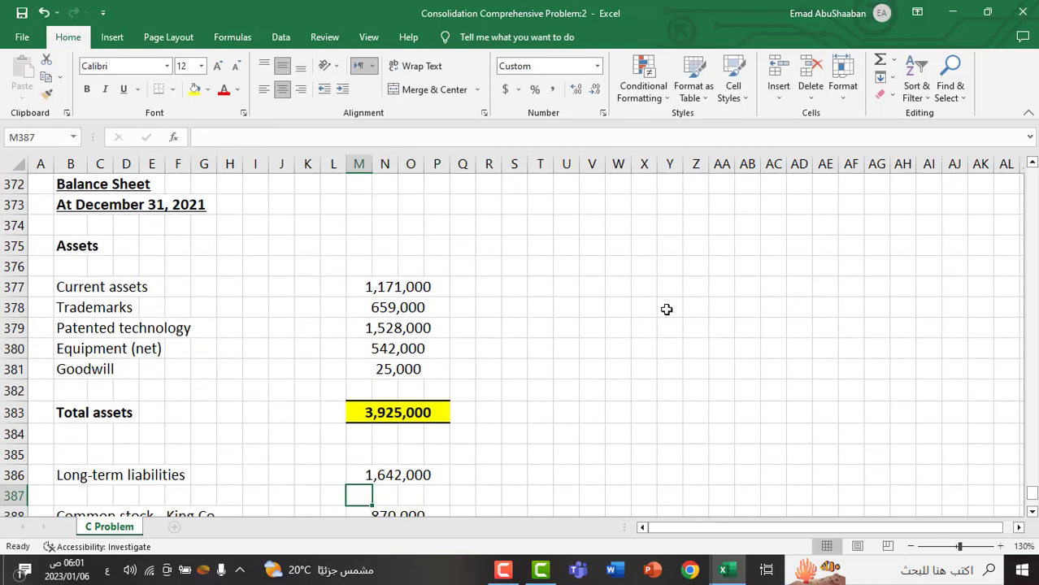
# Step: Review the consolidated balance sheet once more and look back through the exhibits to the opening Comprehensive Problem assumptions
pyautogui.scroll(-6, 644, 350)
pyautogui.scroll(3, 646, 350)
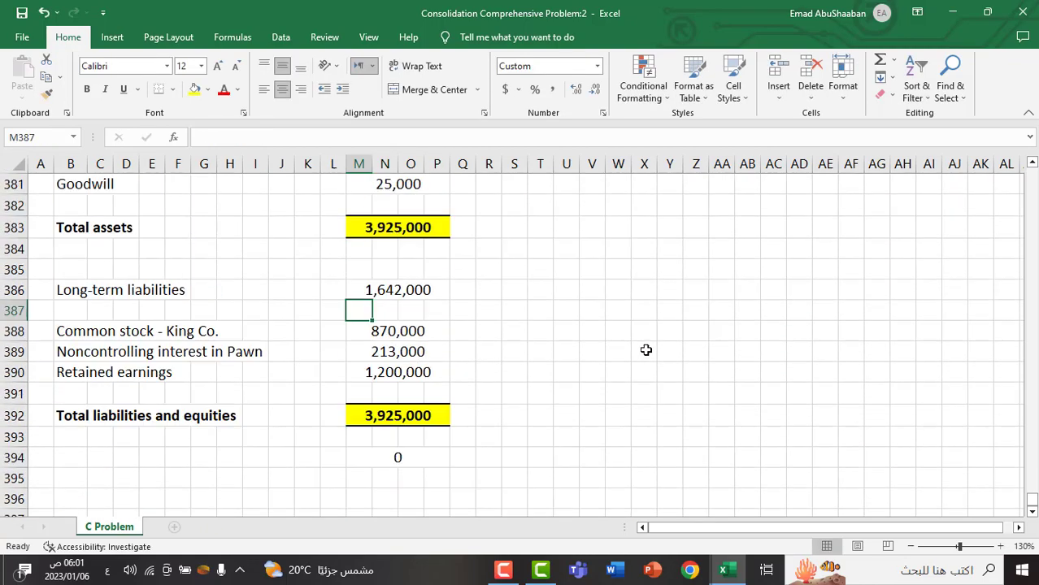
pyautogui.scroll(-3, 646, 349)
pyautogui.scroll(8, 650, 350)
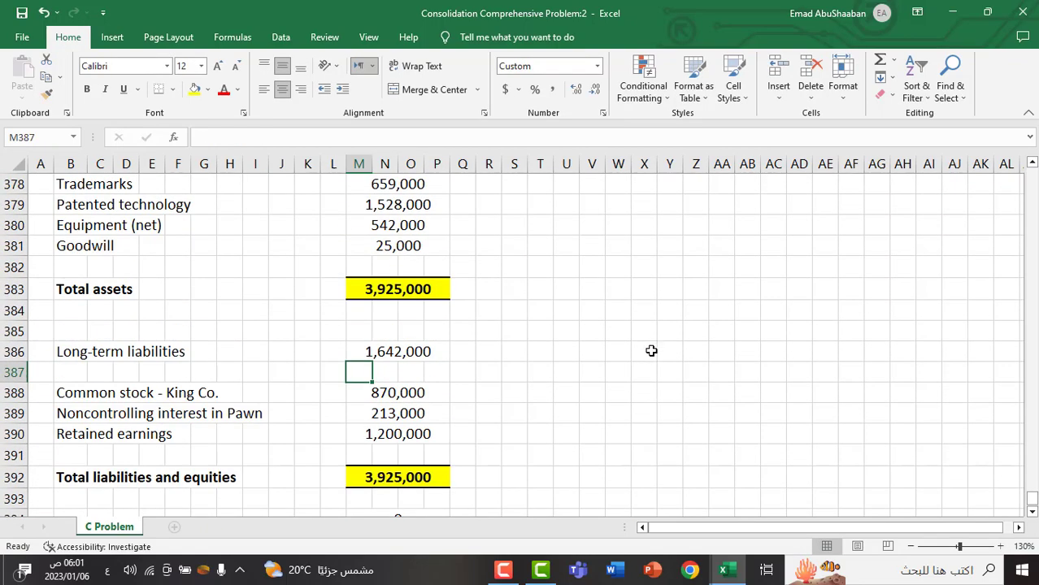
pyautogui.scroll(20, 656, 352)
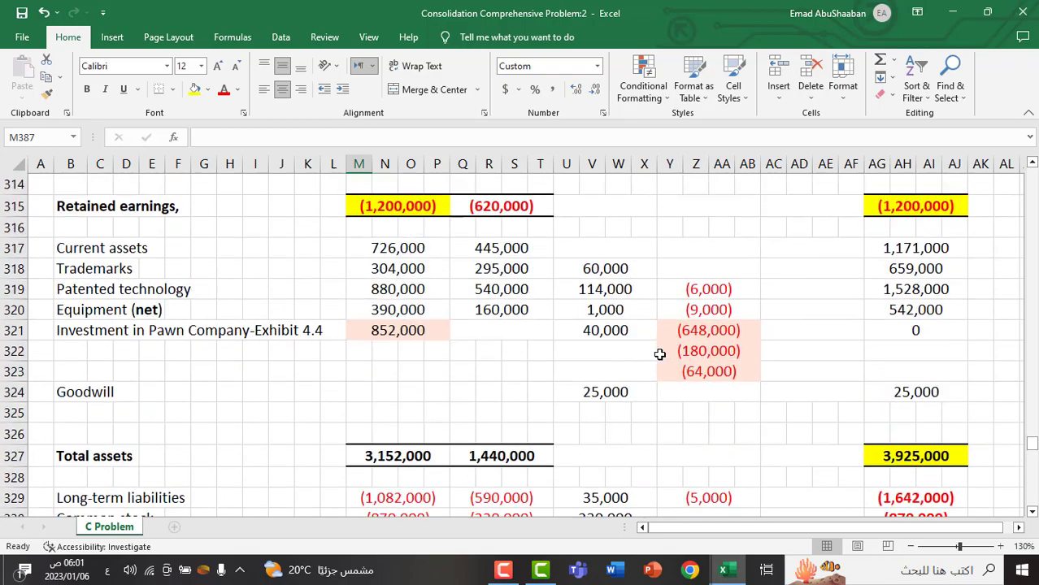
pyautogui.scroll(20, 659, 353)
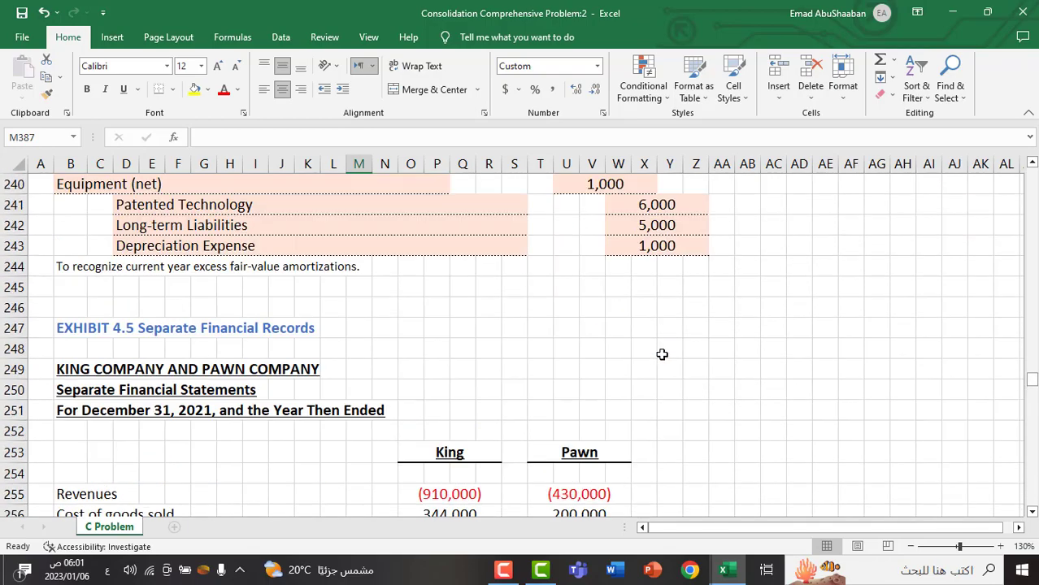
pyautogui.scroll(20, 661, 355)
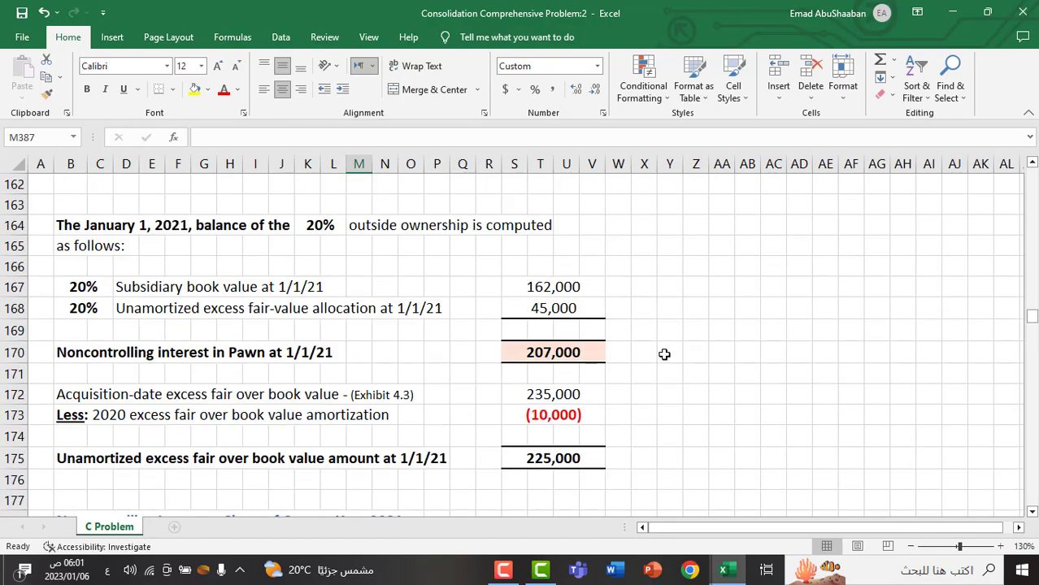
pyautogui.scroll(20, 663, 353)
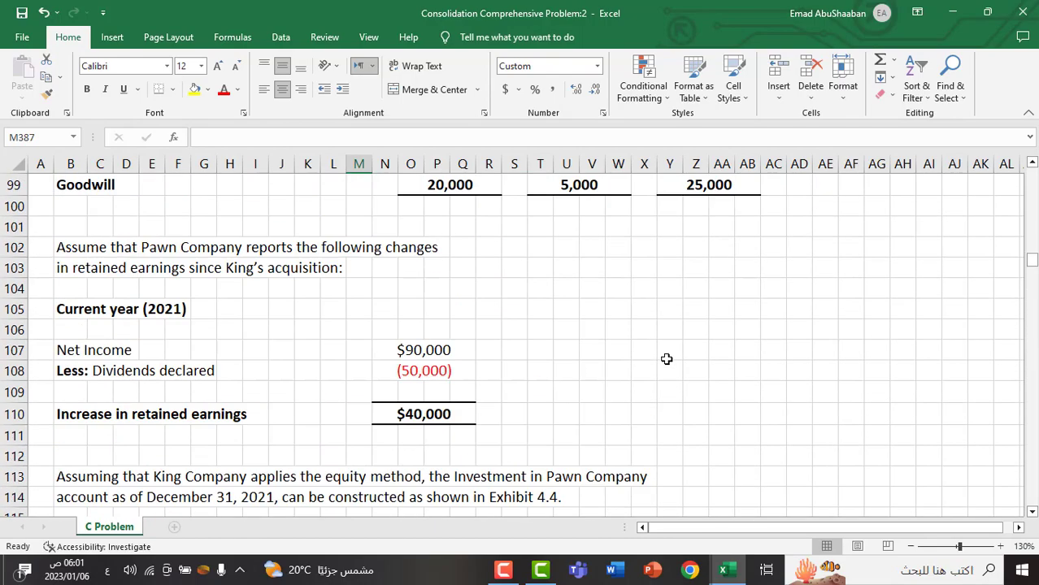
pyautogui.scroll(17, 671, 356)
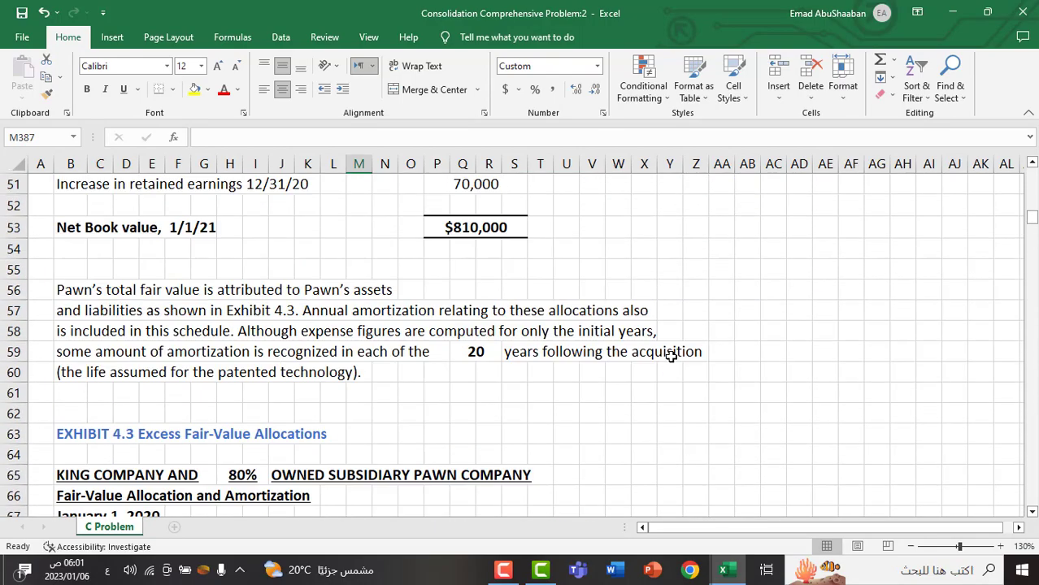
pyautogui.scroll(12, 671, 356)
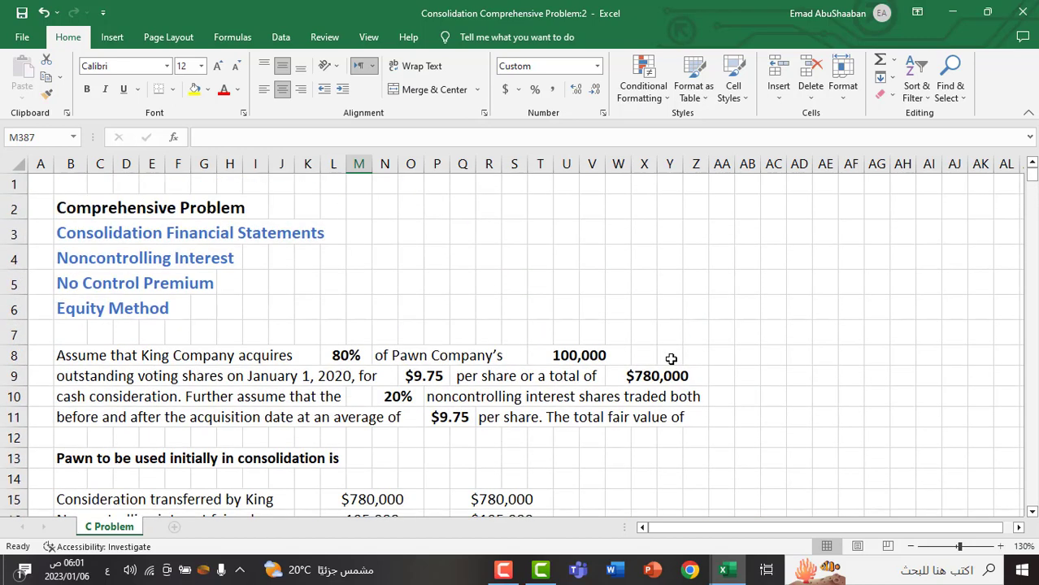